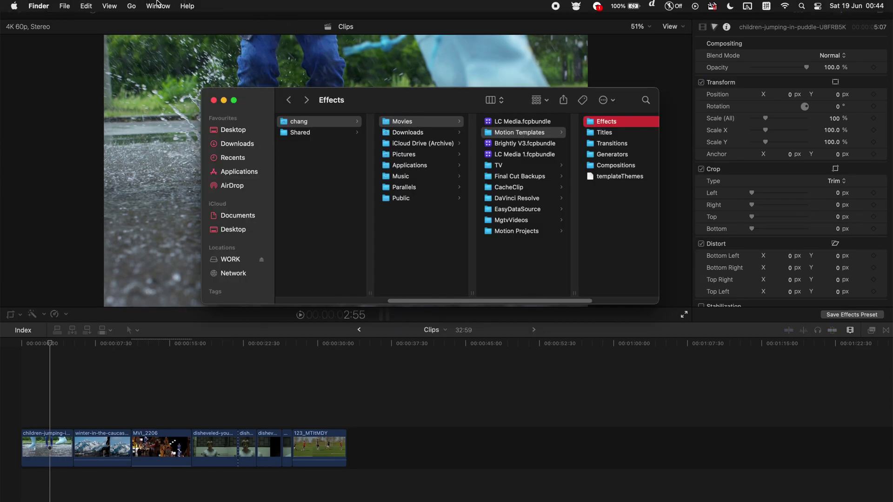
# In Finder, browse from Home through Movies > Motion Templates > Effects into the LC Movies folder
pyautogui.click(132, 6)
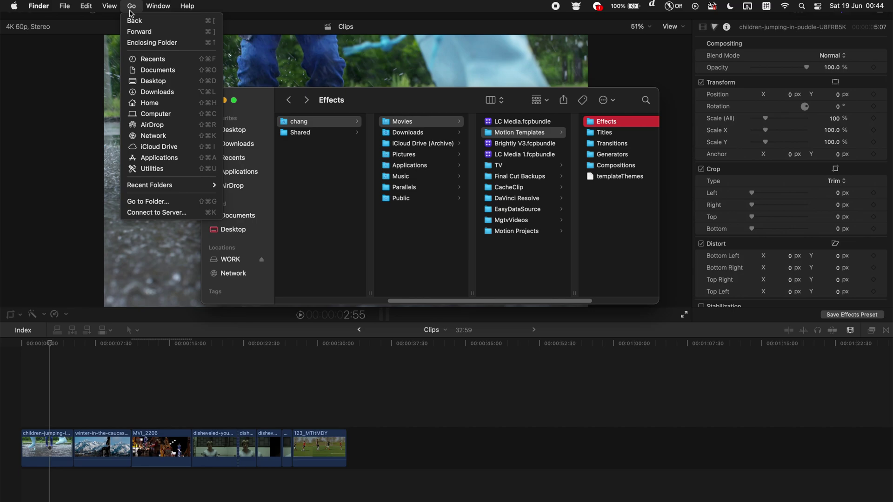
pyautogui.click(179, 102)
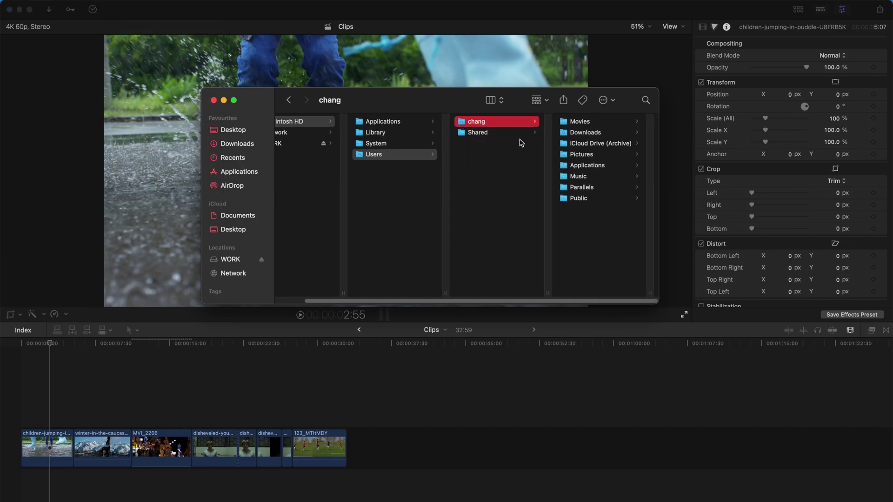
pyautogui.click(583, 124)
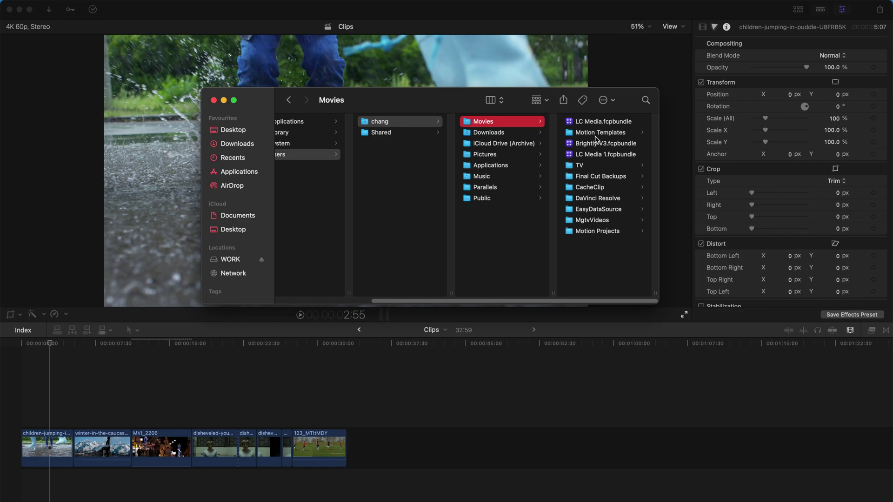
pyautogui.click(597, 134)
pyautogui.click(587, 124)
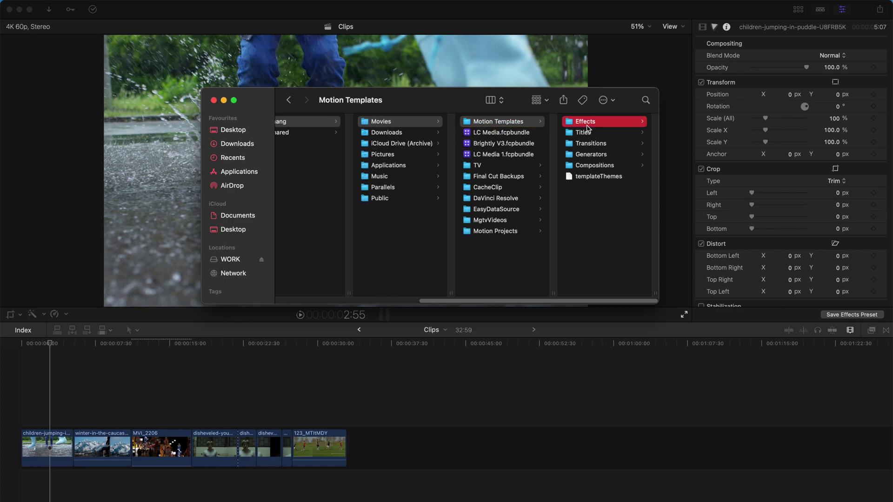
pyautogui.click(587, 123)
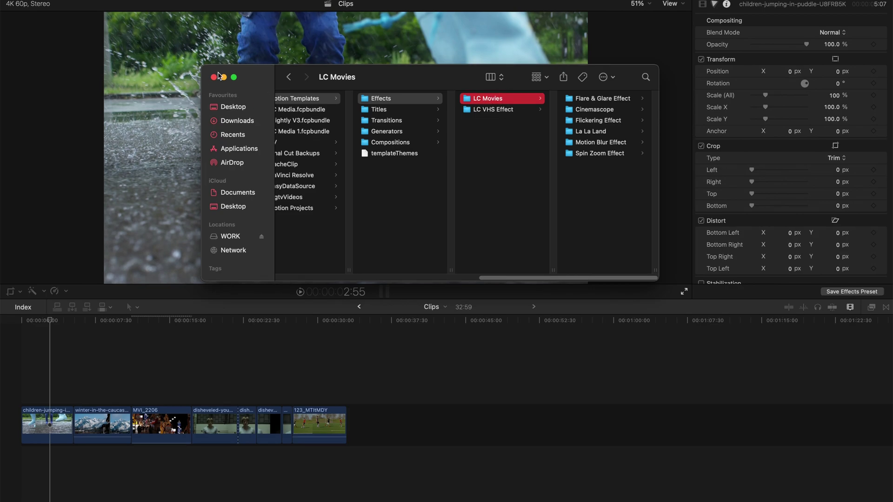
# Close Finder, show the LC Movies effects in Final Cut Pro and zoom the timeline in
pyautogui.click(213, 78)
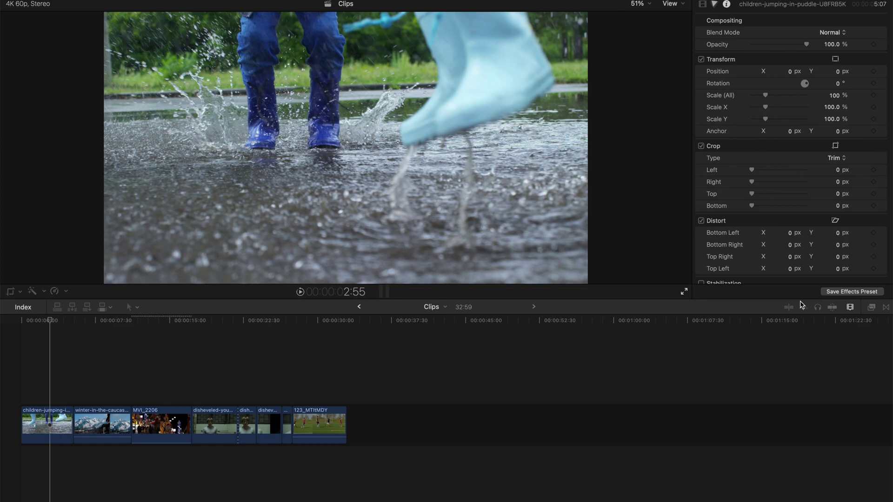
pyautogui.click(871, 308)
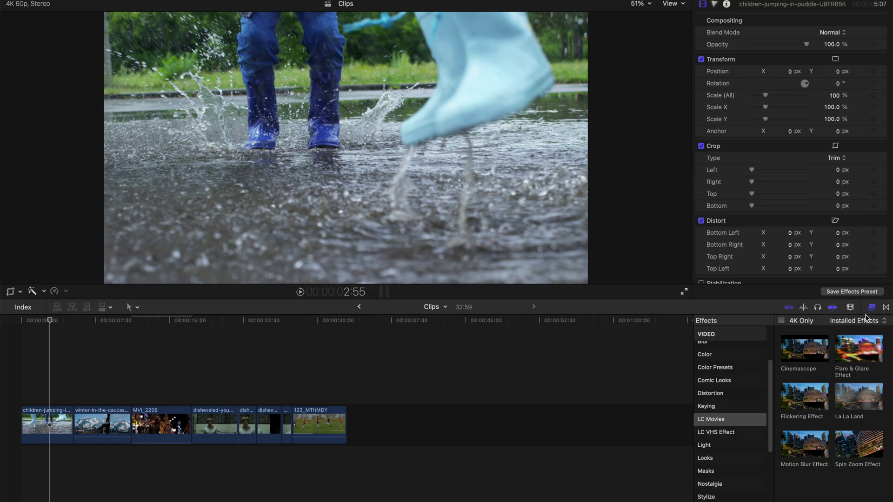
pyautogui.press('super+equal')
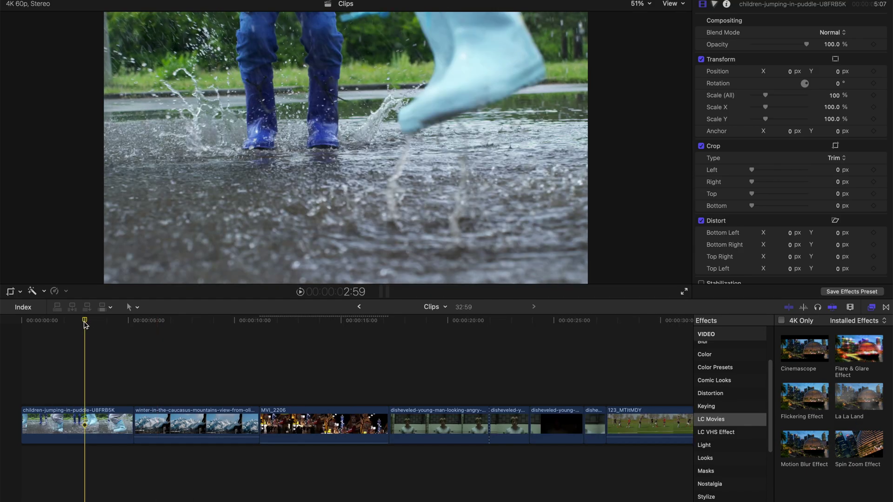
# Try the Cinemascope effect on the puddle clip at the start of the timeline
pyautogui.click(205, 322)
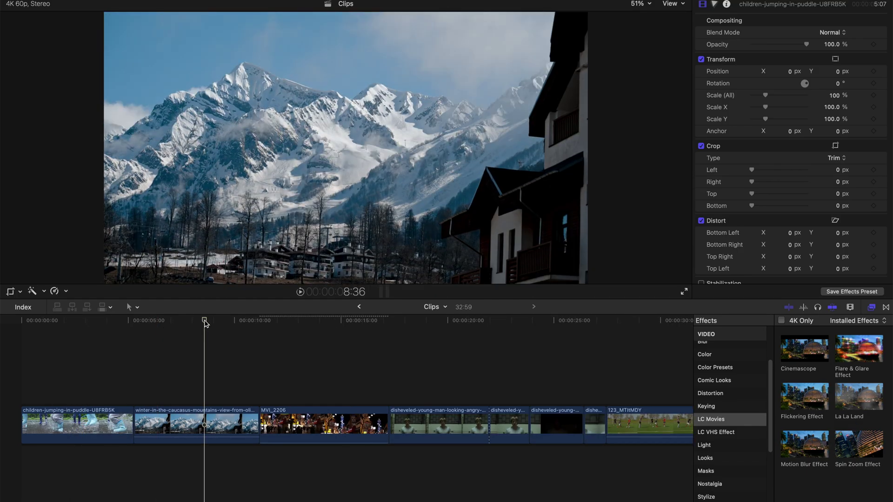
pyautogui.click(97, 322)
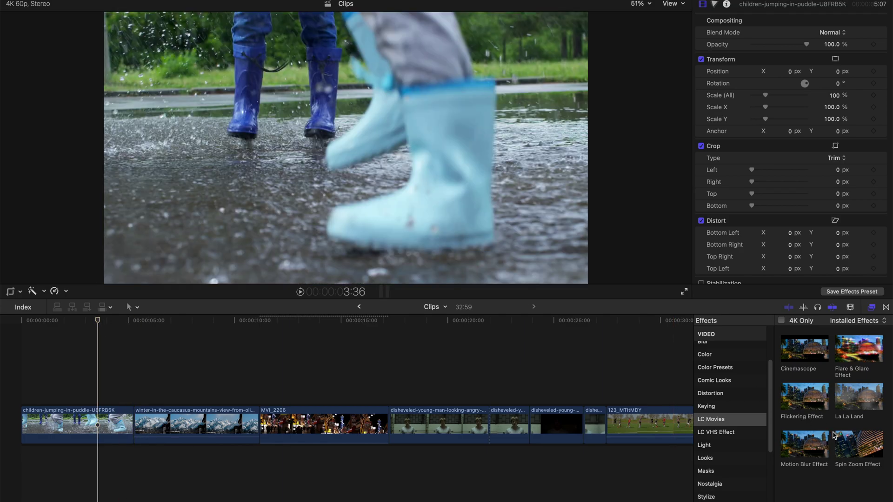
pyautogui.moveTo(806, 370); pyautogui.dragTo(88, 420)
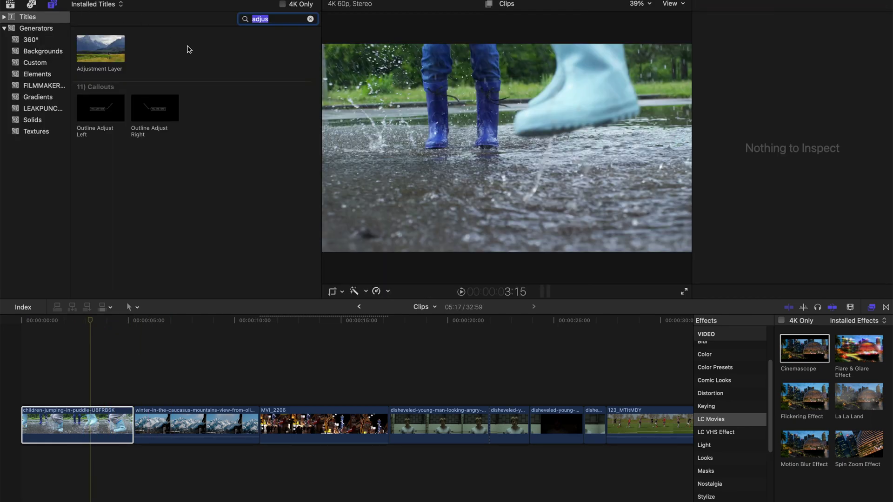
# Add an Adjustment Layer above the first clip and trim it to end with that clip
pyautogui.click(189, 49)
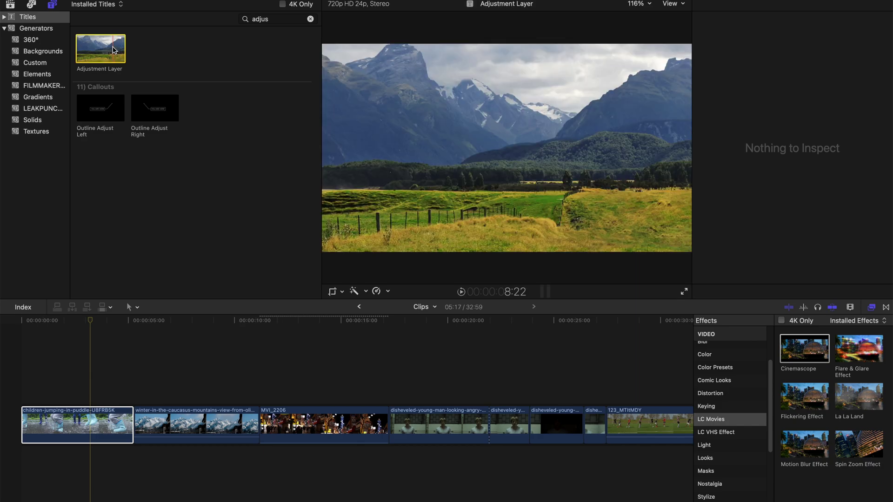
pyautogui.moveTo(114, 46); pyautogui.dragTo(28, 397)
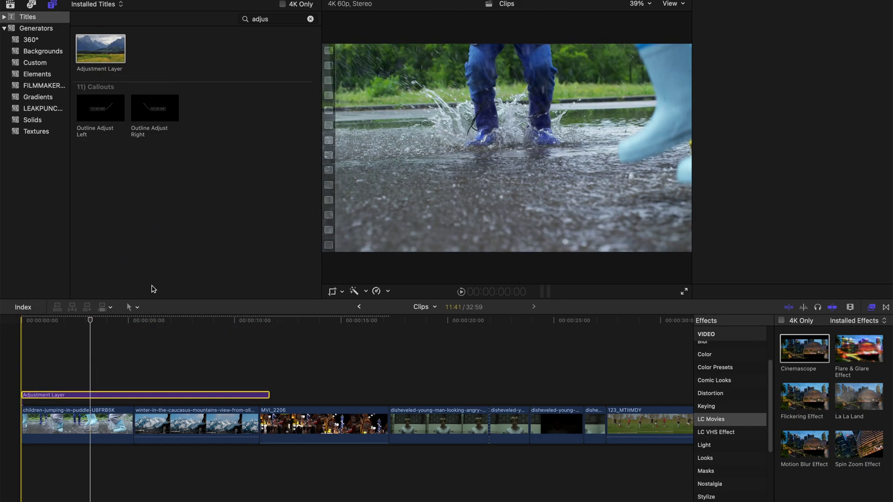
pyautogui.press('ctrl+super+1')
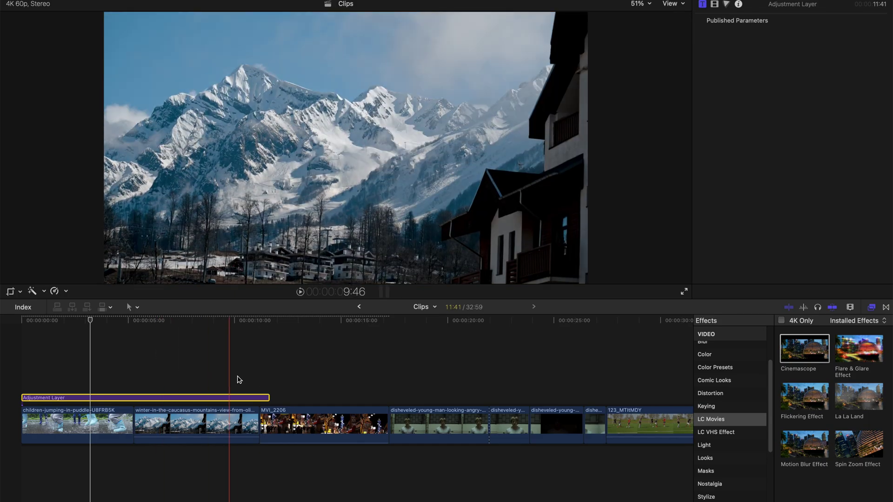
pyautogui.moveTo(269, 396); pyautogui.dragTo(132, 398)
pyautogui.click(57, 320)
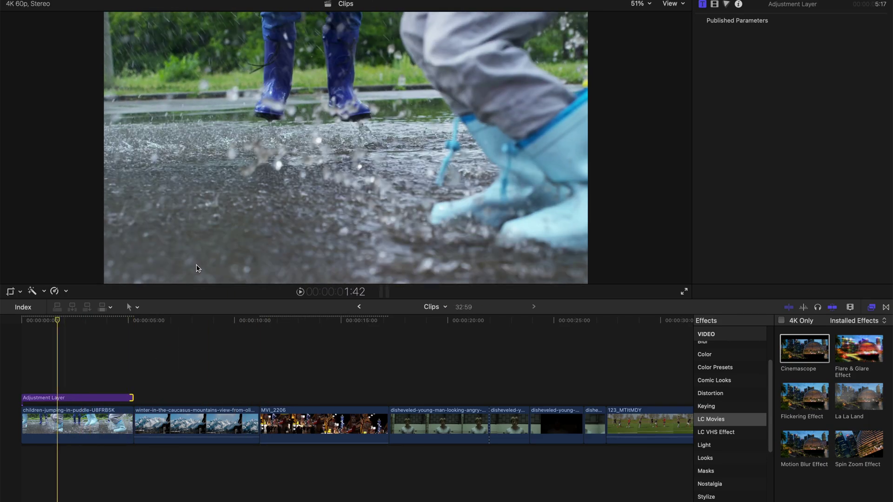
# Apply Cinemascope to the Adjustment Layer, compare by disabling it, then delete and restore it
pyautogui.moveTo(818, 348); pyautogui.dragTo(77, 401)
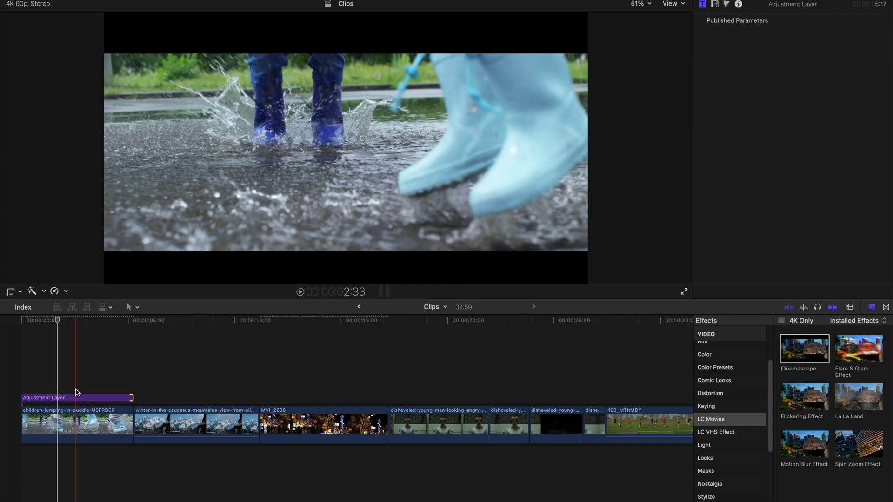
pyautogui.click(24, 325)
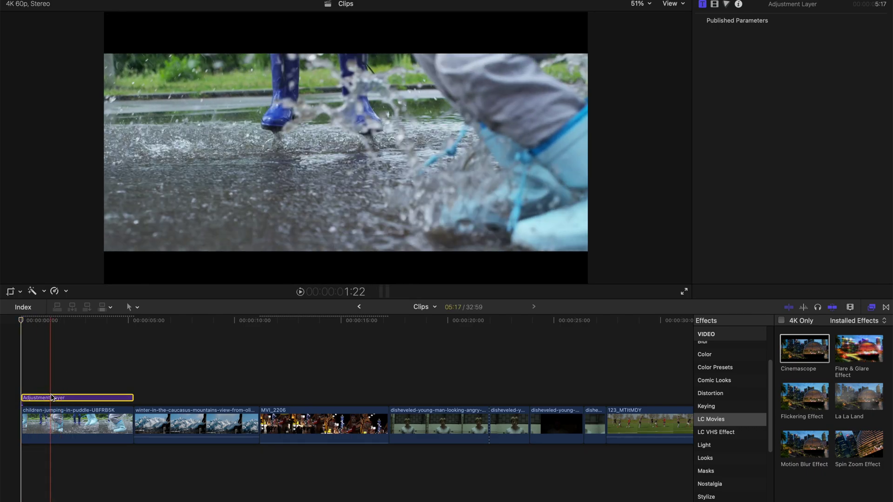
pyautogui.press('v')
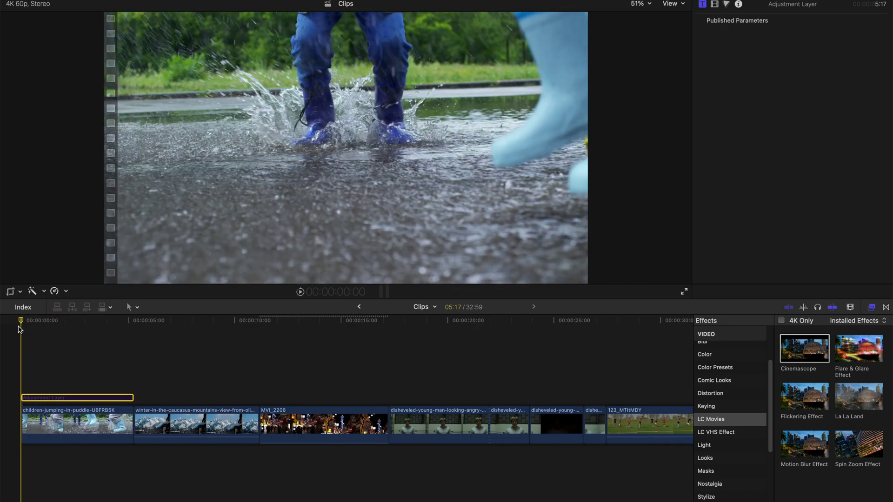
pyautogui.press('space')
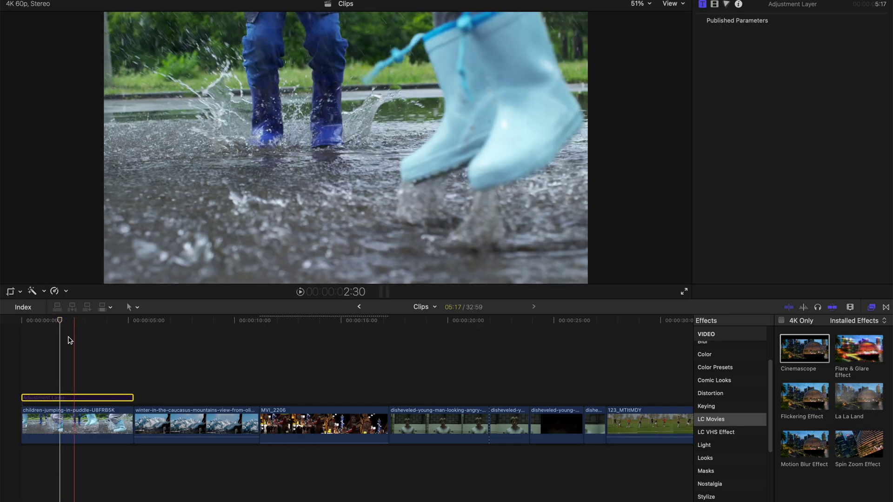
pyautogui.press('space')
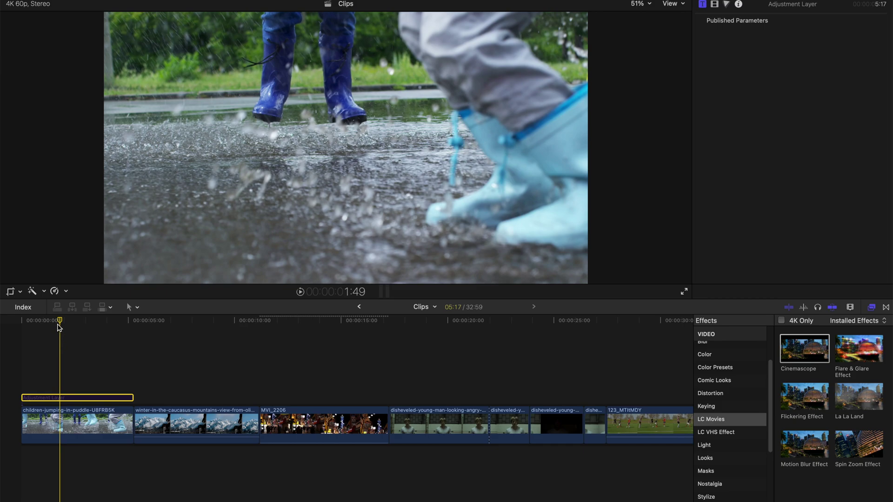
pyautogui.click(28, 324)
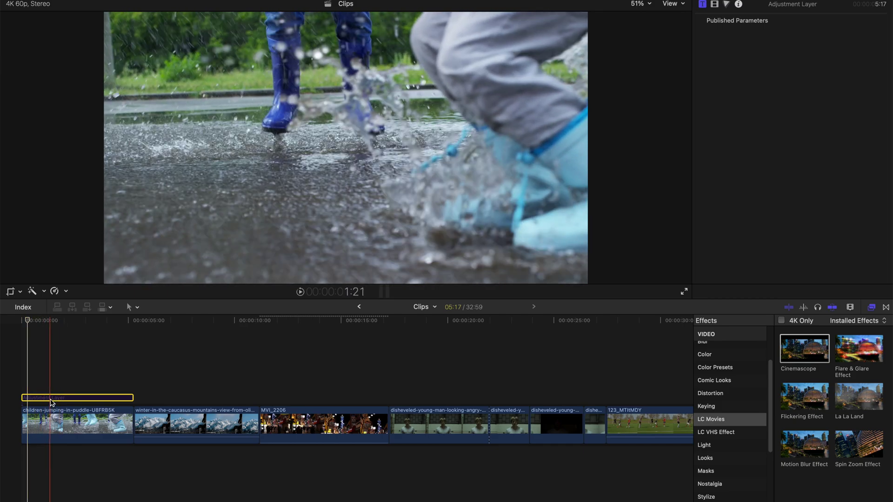
pyautogui.press('Delete')
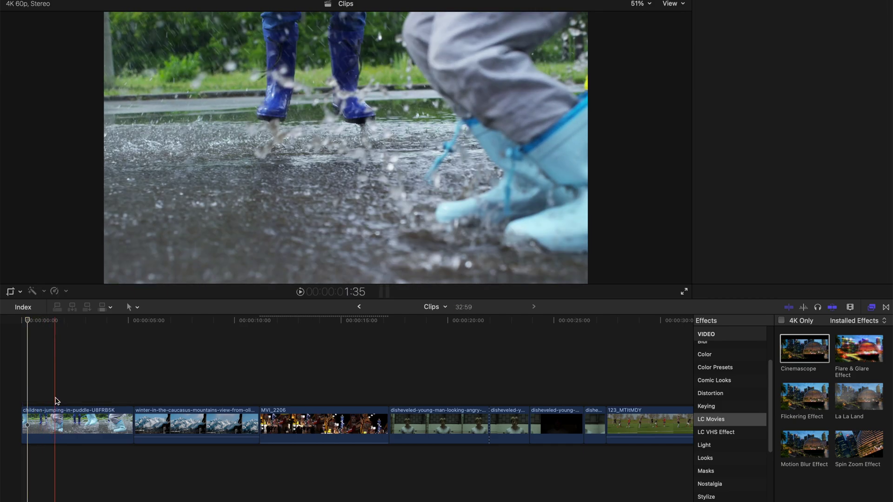
pyautogui.press('super+z')
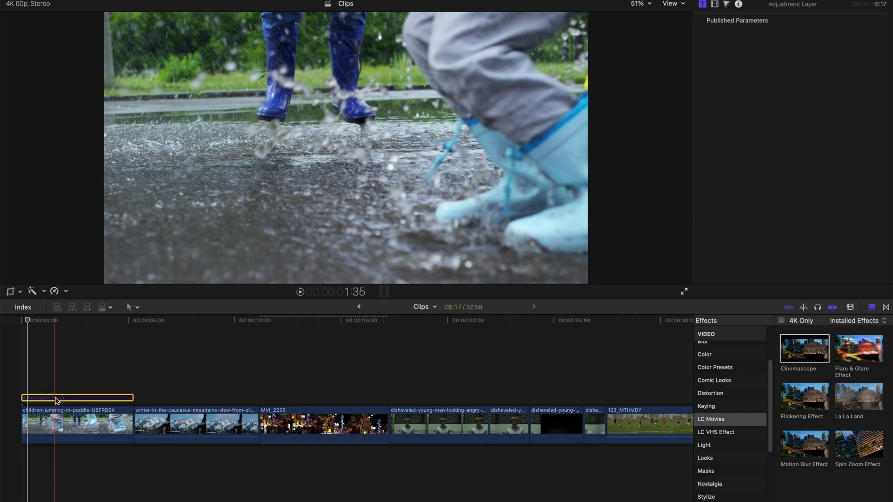
# Try Cinemascope's No Build in Build Out at 100%, then leave it at 0%
pyautogui.click(33, 323)
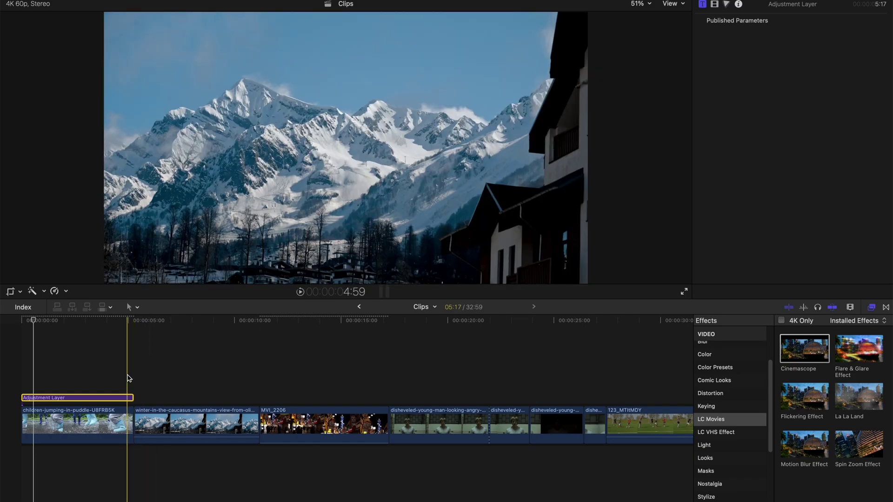
pyautogui.click(715, 5)
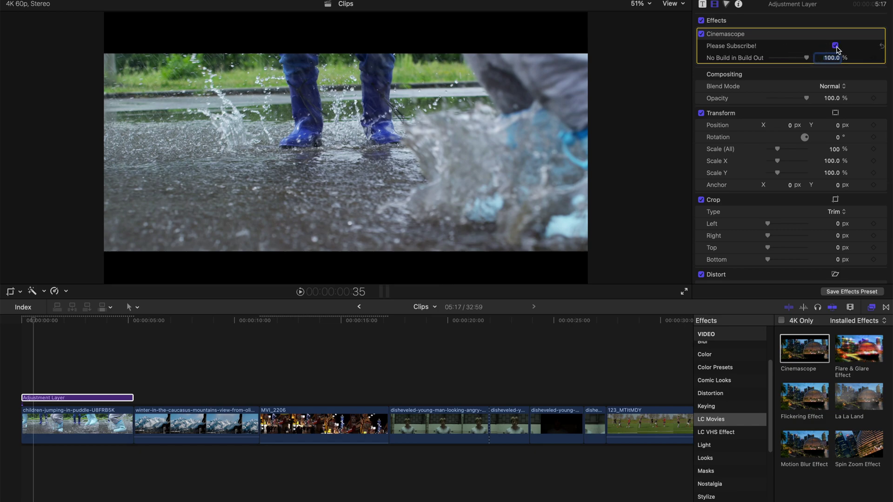
pyautogui.moveTo(806, 58); pyautogui.dragTo(763, 56)
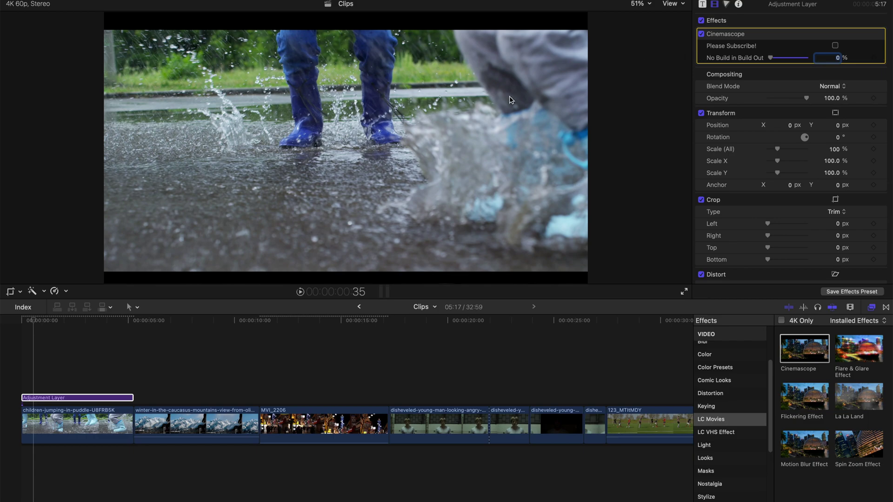
pyautogui.click(20, 320)
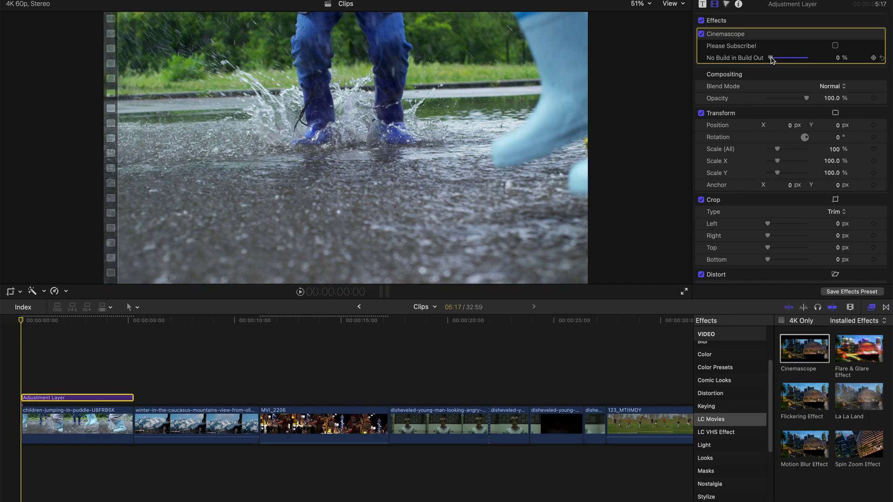
pyautogui.moveTo(780, 59); pyautogui.dragTo(864, 60)
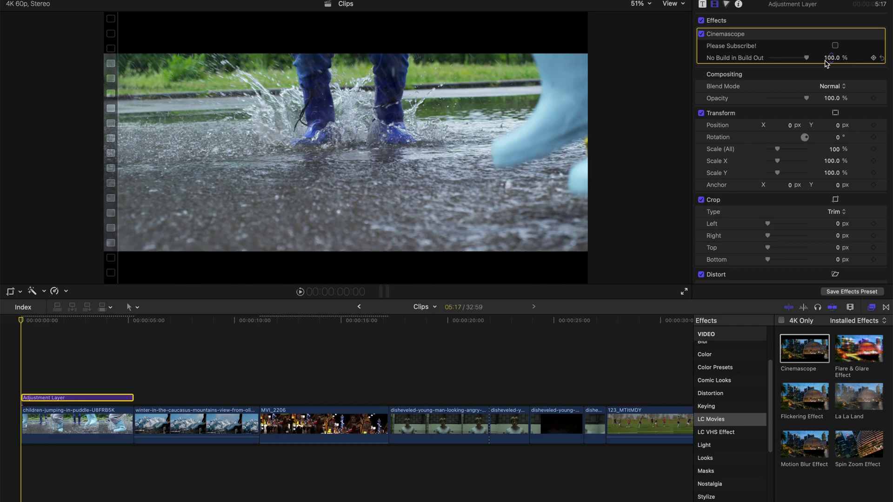
pyautogui.moveTo(806, 59); pyautogui.dragTo(526, 61)
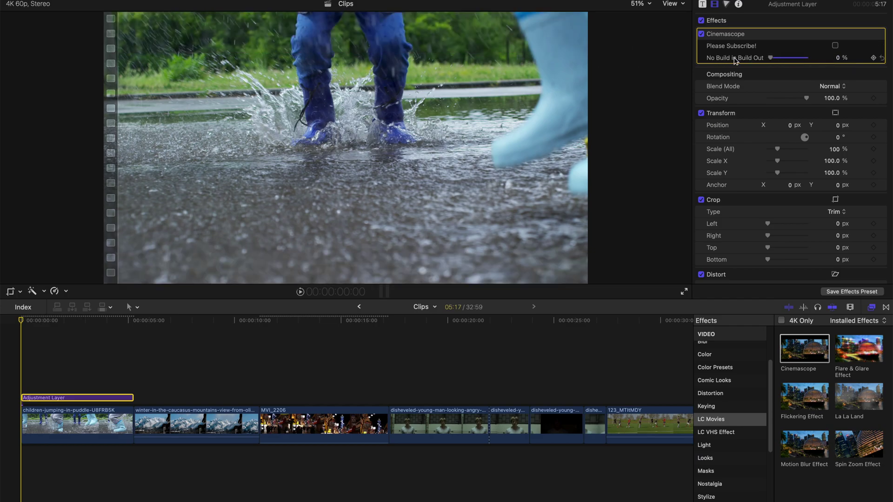
# Preview the letterbox build-in, then delete the Cinemascope Adjustment Layer
pyautogui.press('space')
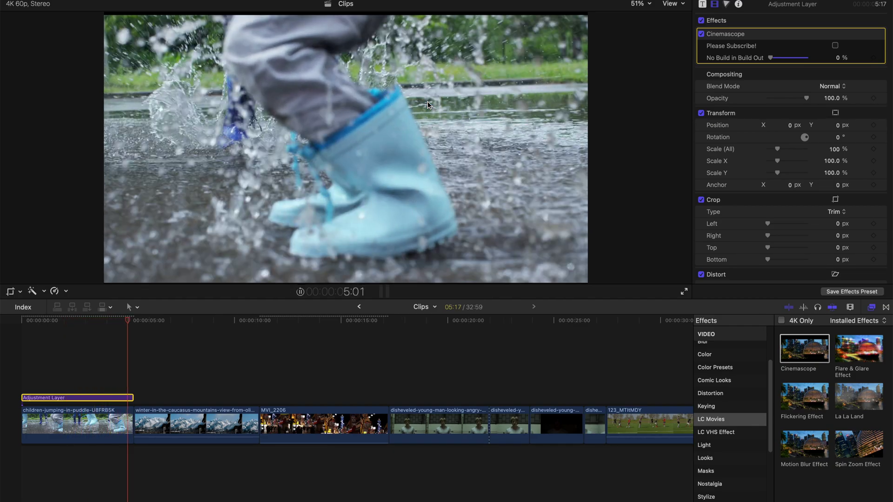
pyautogui.press('space')
pyautogui.press('Delete')
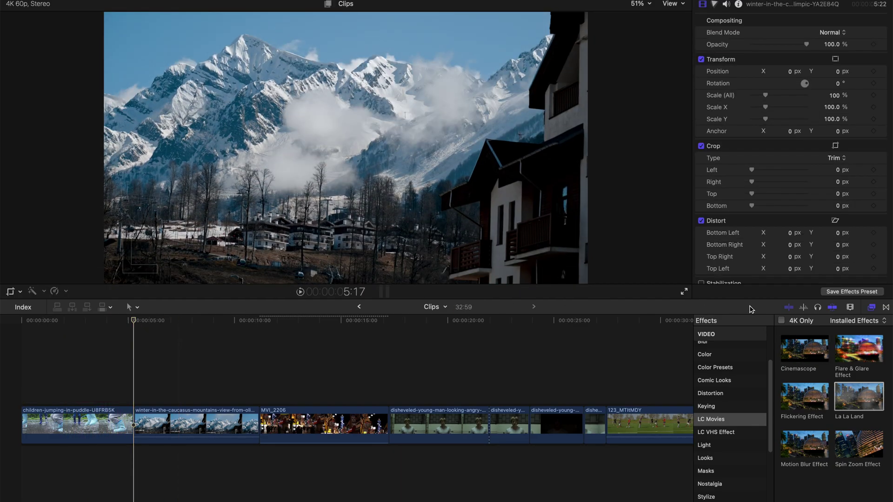
# Drop La La Land onto the winter mountains clip and play and scrub to watch the layered blur
pyautogui.click(863, 402)
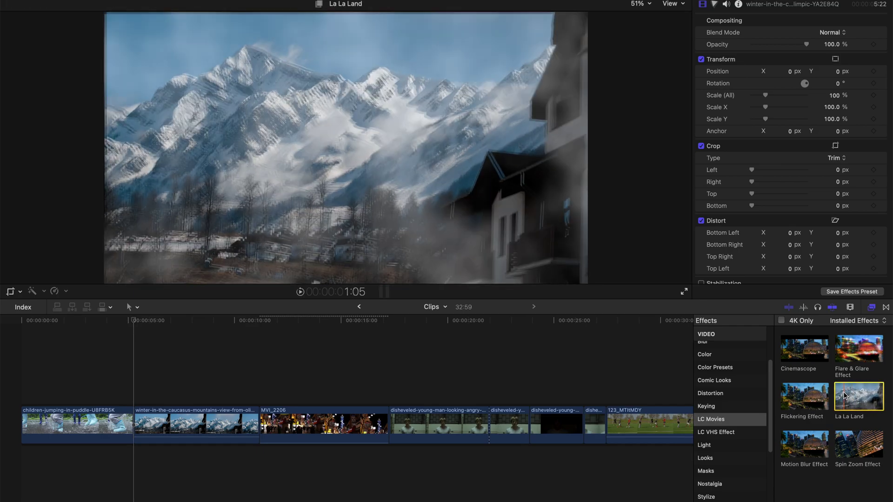
pyautogui.moveTo(849, 396); pyautogui.dragTo(161, 424)
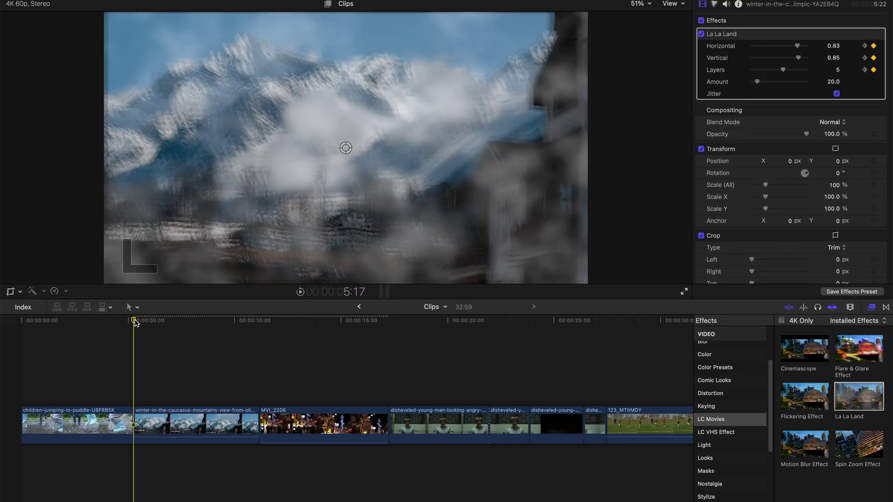
pyautogui.press('space')
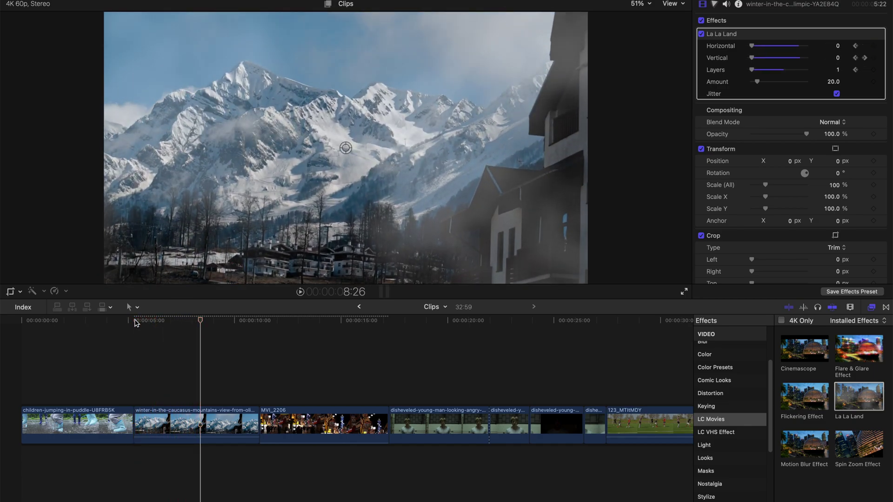
pyautogui.click(134, 322)
pyautogui.press('space')
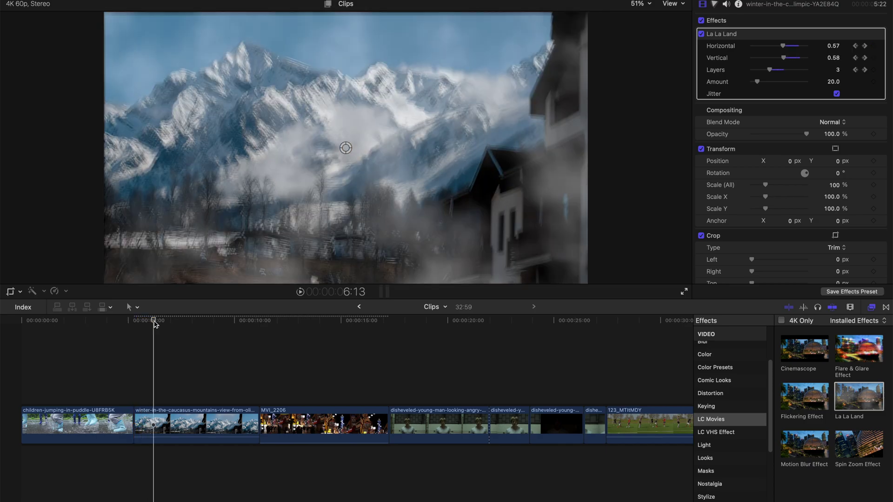
pyautogui.click(140, 326)
pyautogui.moveTo(141, 331)
pyautogui.mouseDown()
pyautogui.moveTo(241, 331)
pyautogui.moveTo(135, 331)
pyautogui.mouseUp()
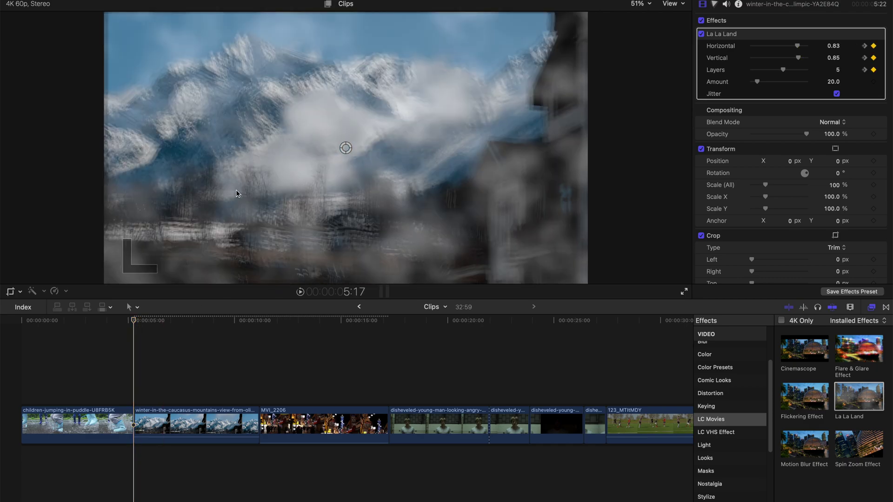
# Give the winter clip a Ken Burns crop, swapping start and end and tightening the start to about 142%
pyautogui.click(149, 421)
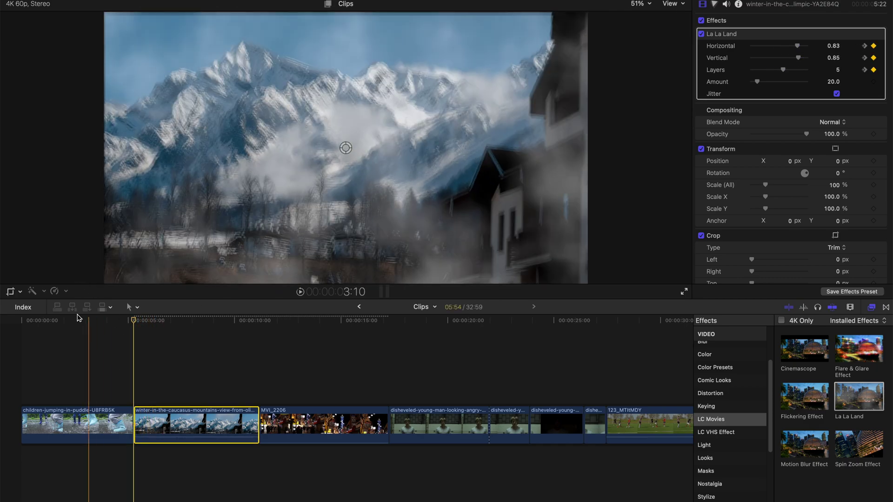
pyautogui.click(20, 291)
pyautogui.click(38, 317)
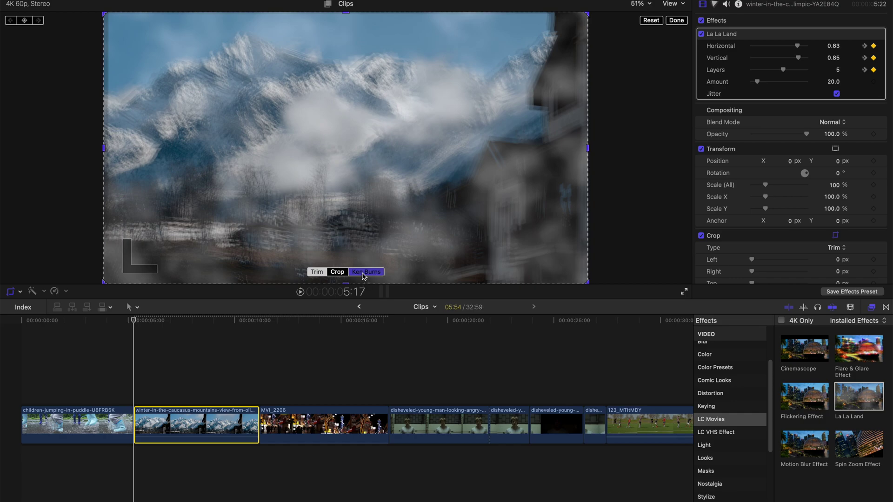
pyautogui.click(364, 273)
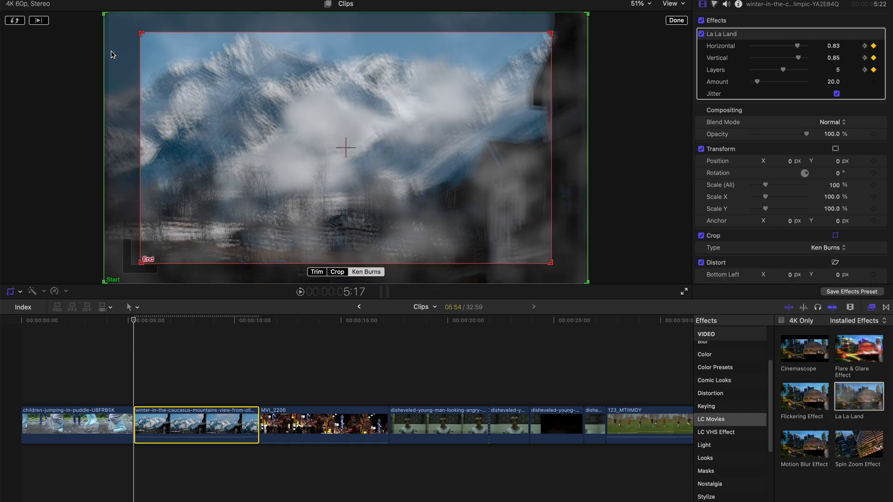
pyautogui.click(14, 20)
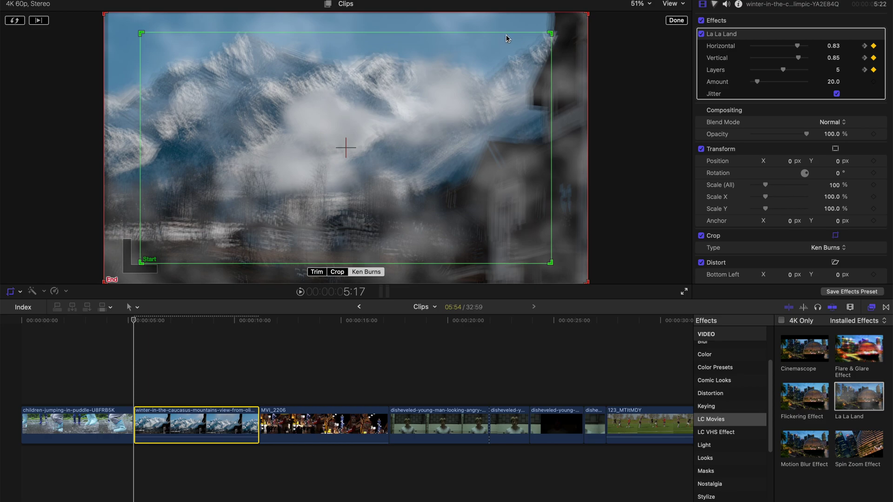
pyautogui.moveTo(551, 34); pyautogui.dragTo(530, 52)
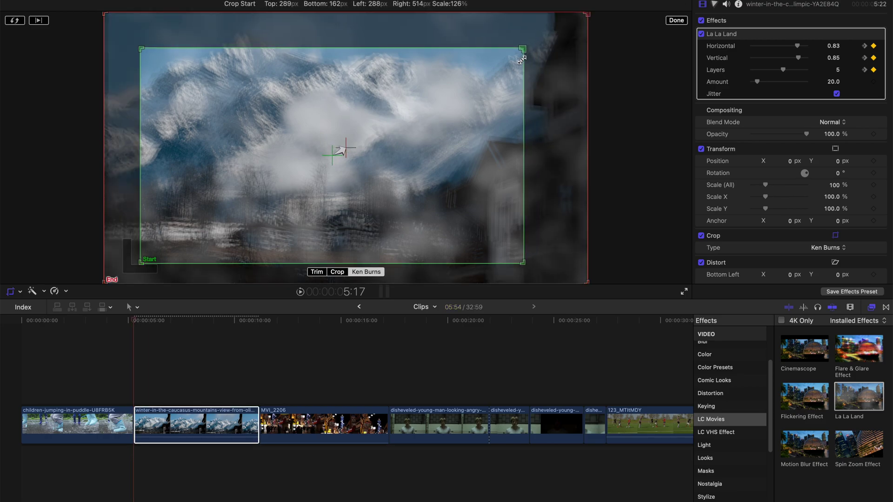
pyautogui.moveTo(521, 60); pyautogui.dragTo(467, 96)
pyautogui.click(675, 22)
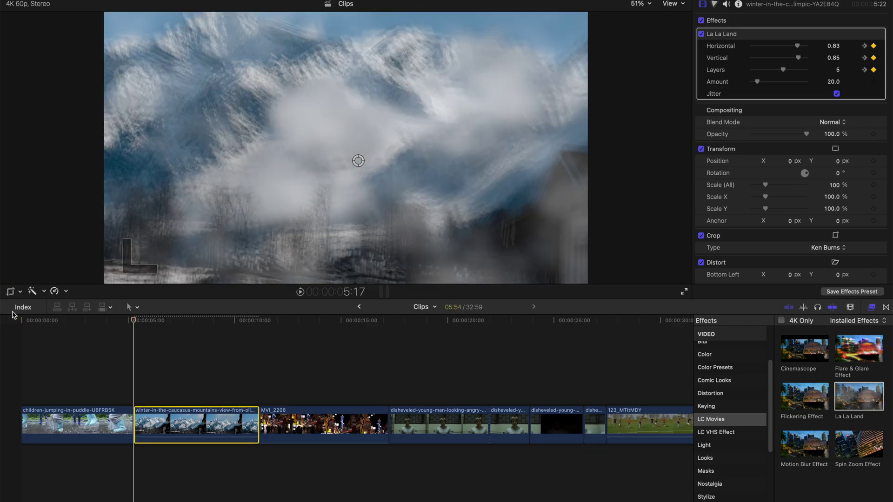
pyautogui.press('space')
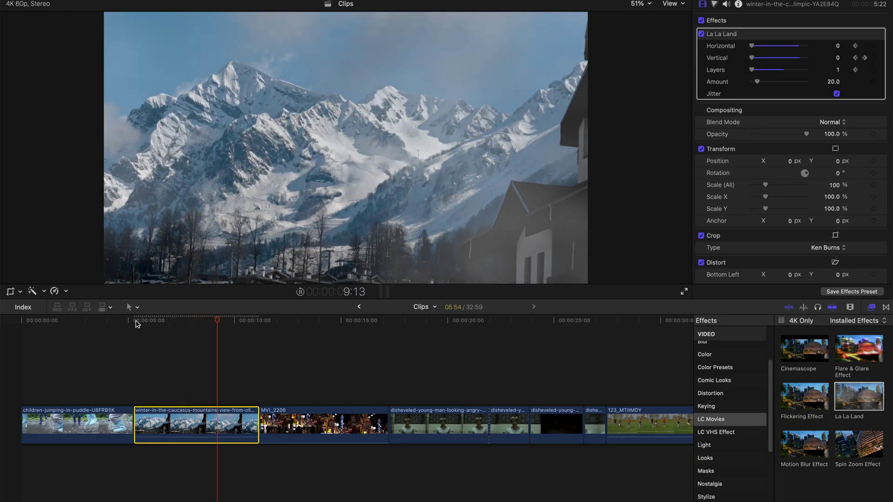
pyautogui.press('space')
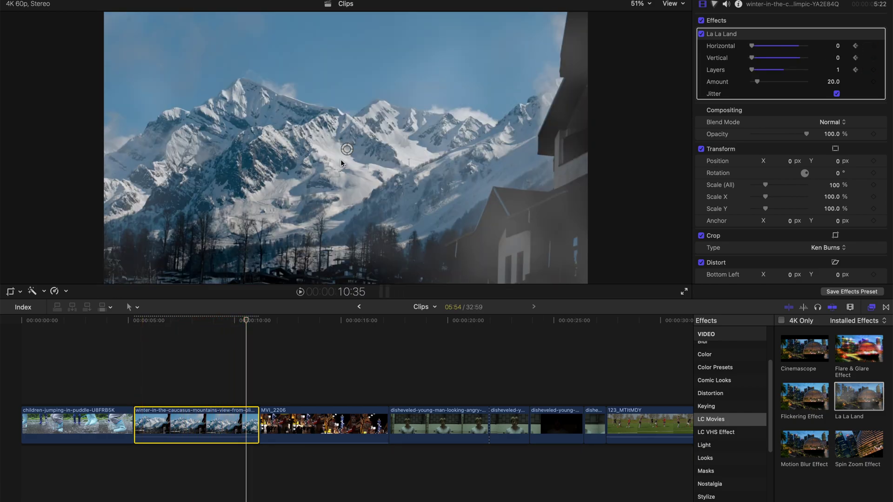
pyautogui.click(126, 321)
pyautogui.press('space')
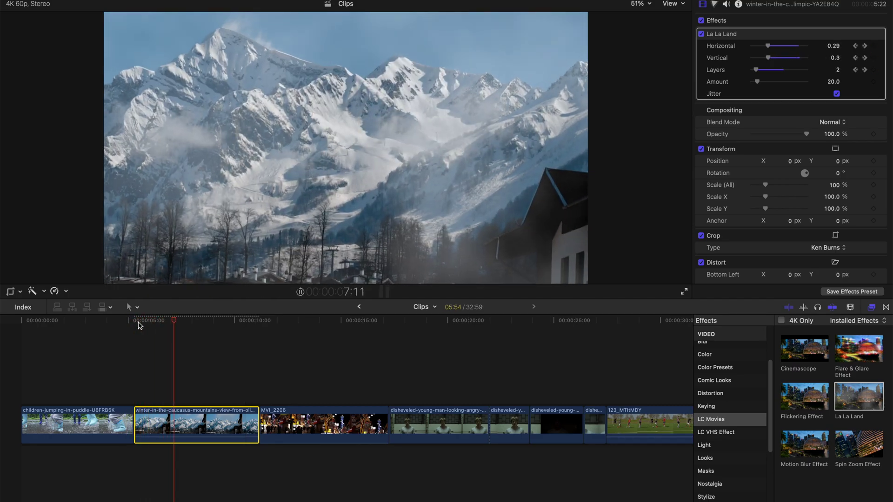
# Apply Flare & Glare Effect to MVI_2206, lower its Exposure, and play the clip back
pyautogui.click(279, 423)
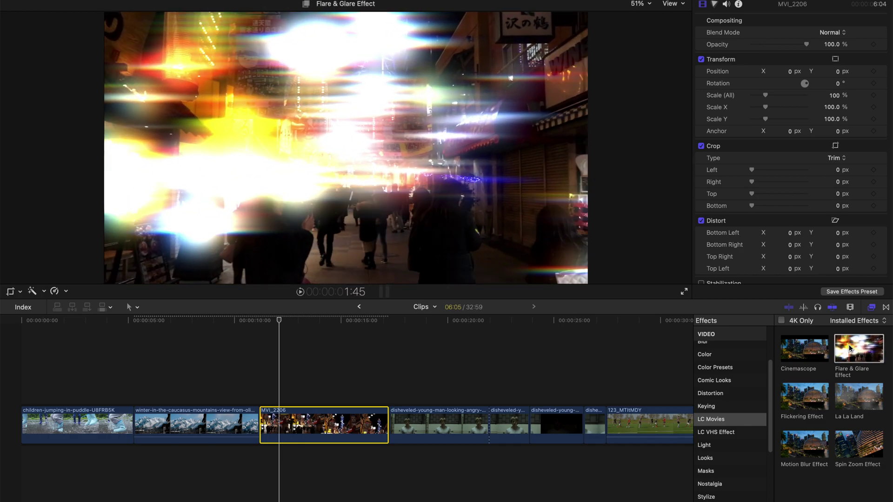
pyautogui.moveTo(849, 348); pyautogui.dragTo(316, 423)
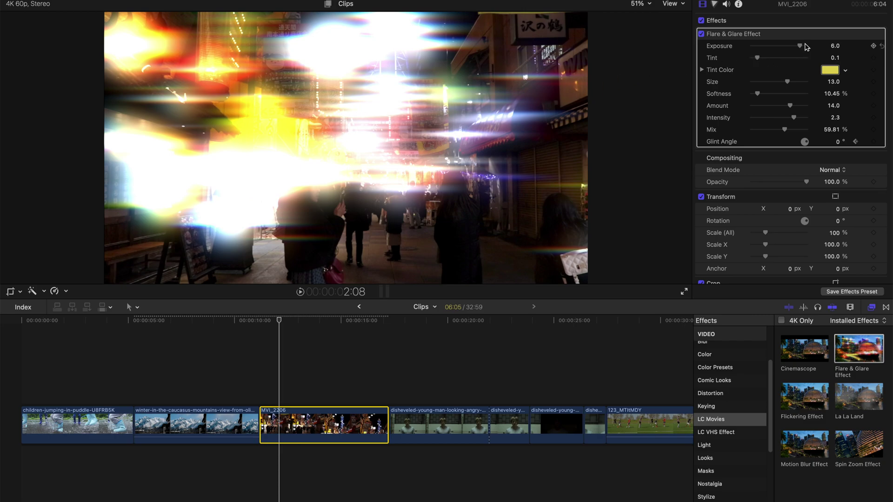
pyautogui.moveTo(800, 47); pyautogui.dragTo(785, 46)
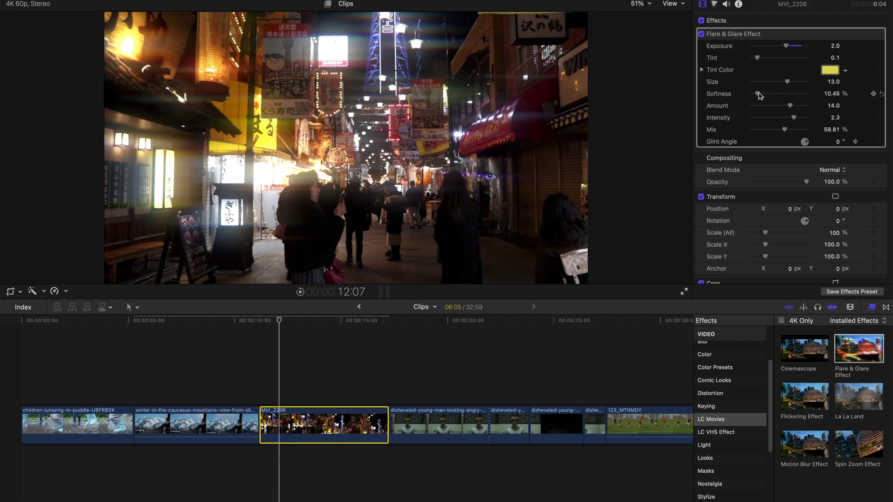
pyautogui.click(259, 320)
pyautogui.press('space')
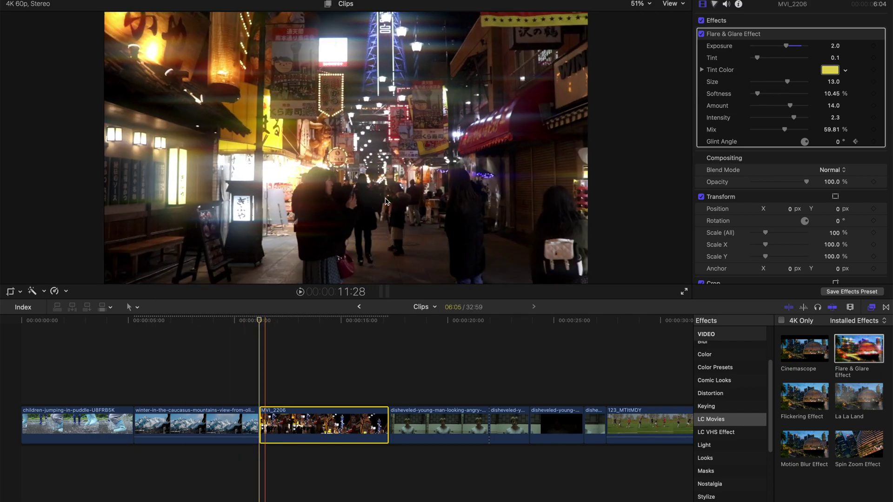
pyautogui.click(269, 320)
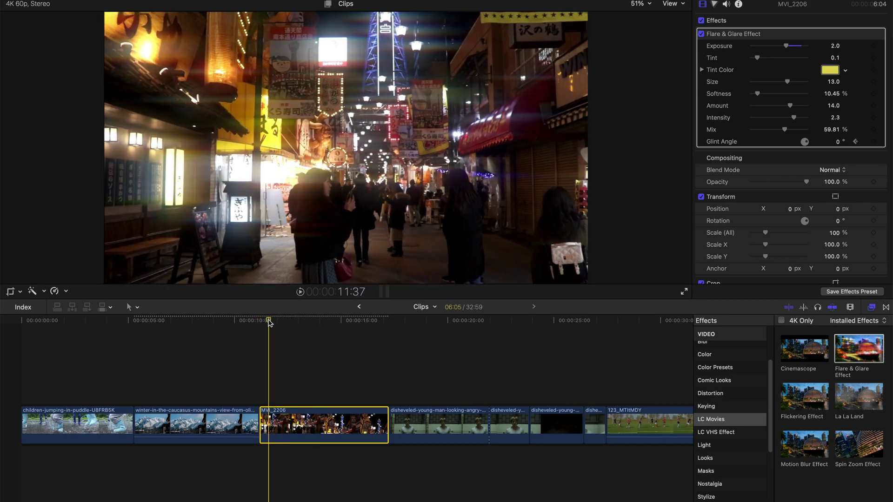
pyautogui.press('space')
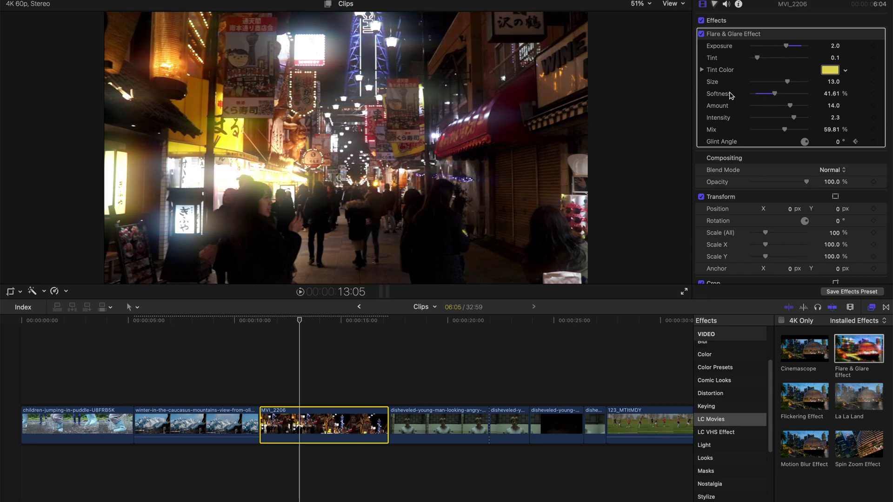
# Adjust the flare Intensity and animate the Glint Angle, replaying from about 11 seconds
pyautogui.click(259, 320)
pyautogui.press('space')
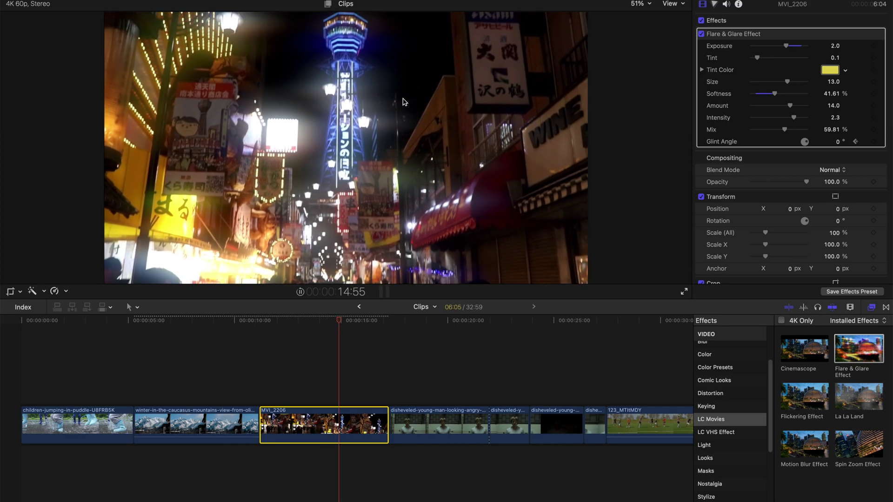
pyautogui.press('space')
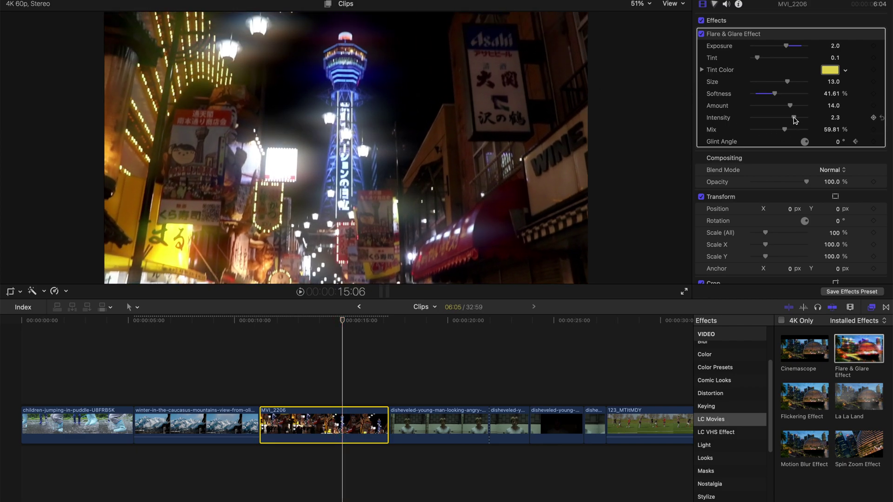
pyautogui.moveTo(795, 119)
pyautogui.mouseDown()
pyautogui.moveTo(784, 121)
pyautogui.moveTo(792, 123)
pyautogui.mouseUp()
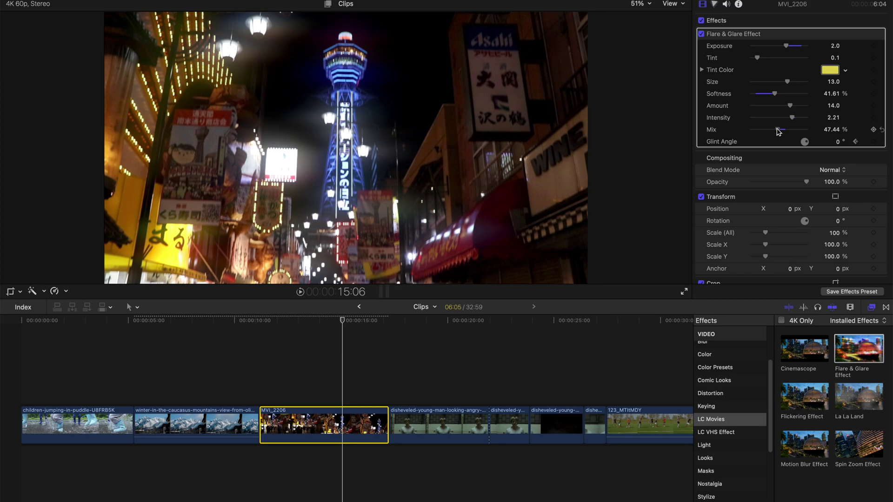
pyautogui.moveTo(807, 144); pyautogui.dragTo(808, 152)
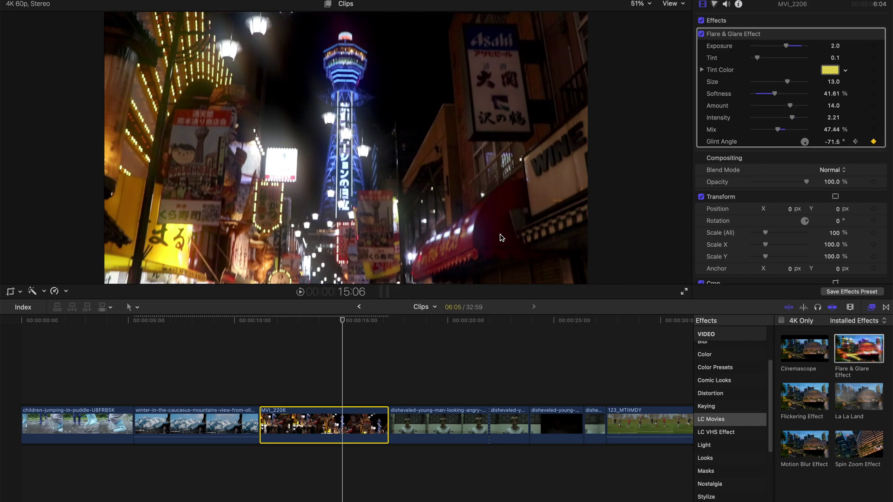
pyautogui.click(261, 321)
pyautogui.press('space')
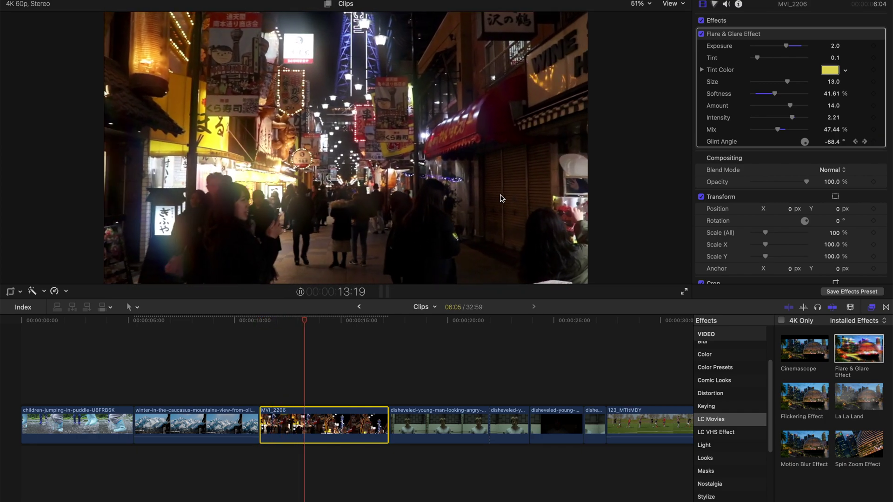
pyautogui.press('space')
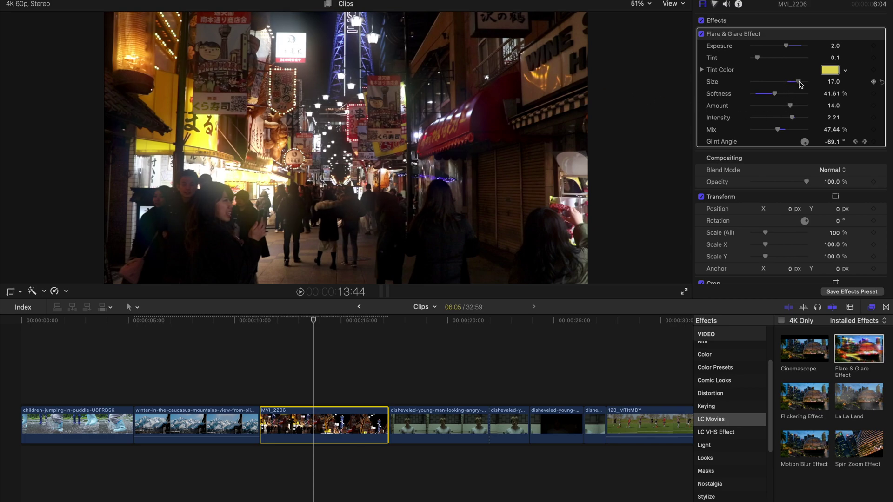
# Reduce the flare Size from 13.0 to 8.0 and replay to check the tighter glints
pyautogui.moveTo(800, 83); pyautogui.dragTo(780, 80)
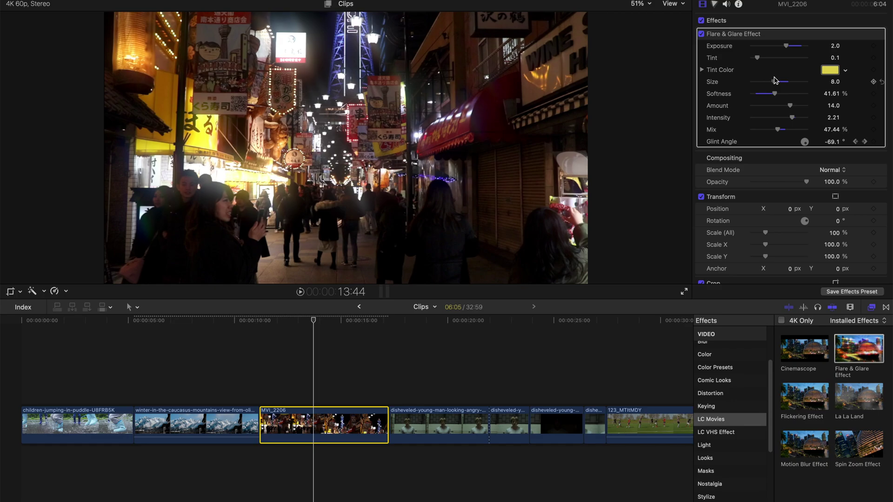
pyautogui.click(273, 321)
pyautogui.press('space')
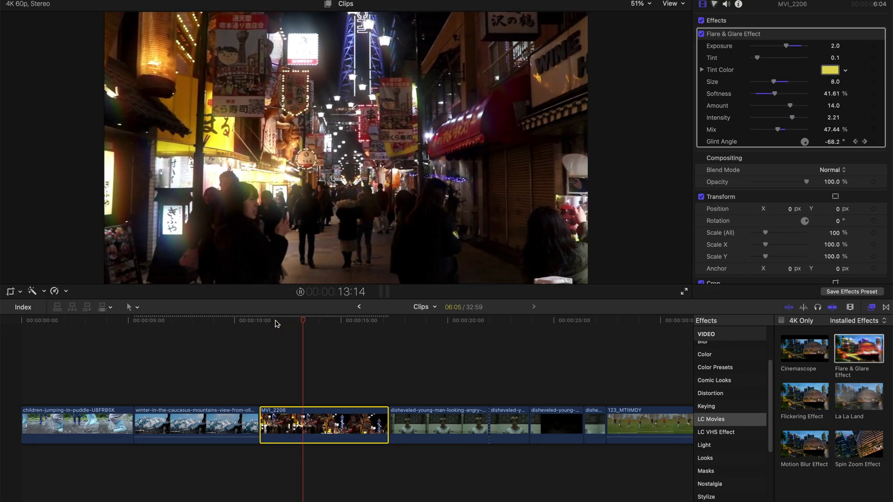
pyautogui.press('space')
# Keyframe the Flare & Glare Exposure at -8.0, then at 3.0 a little later
pyautogui.moveTo(275, 321); pyautogui.dragTo(263, 321)
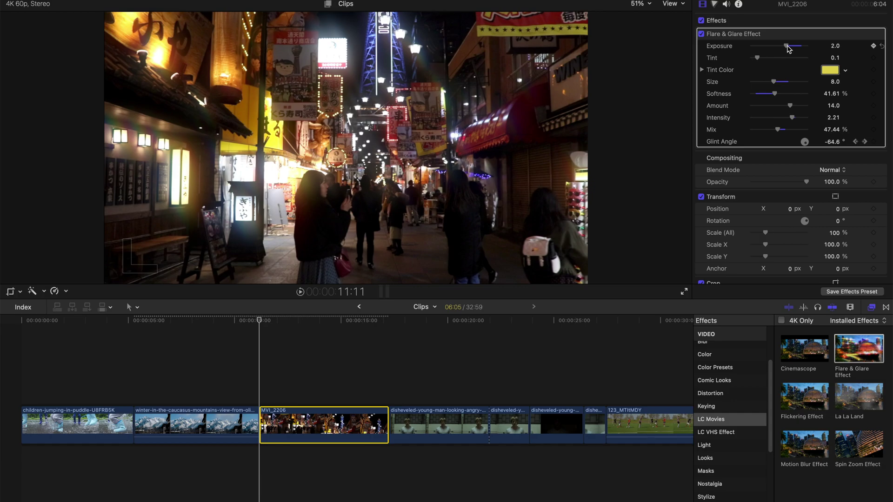
pyautogui.moveTo(788, 48); pyautogui.dragTo(705, 49)
pyautogui.press('space')
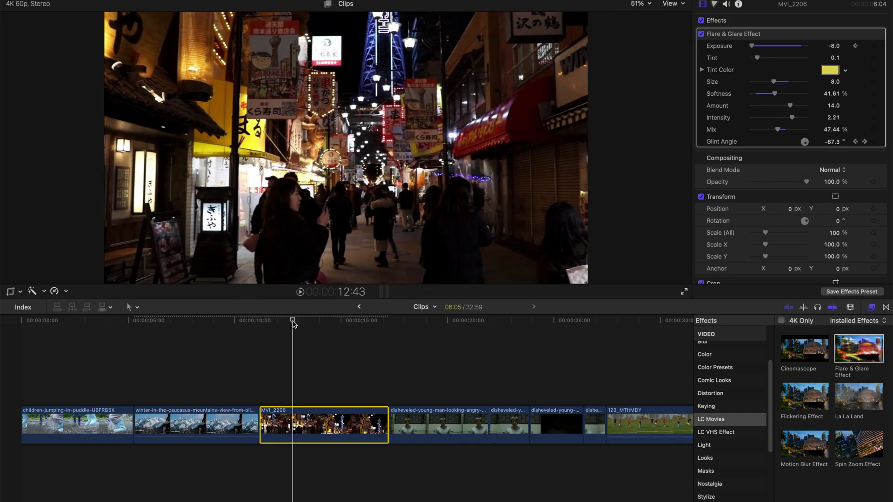
pyautogui.moveTo(755, 48); pyautogui.dragTo(790, 49)
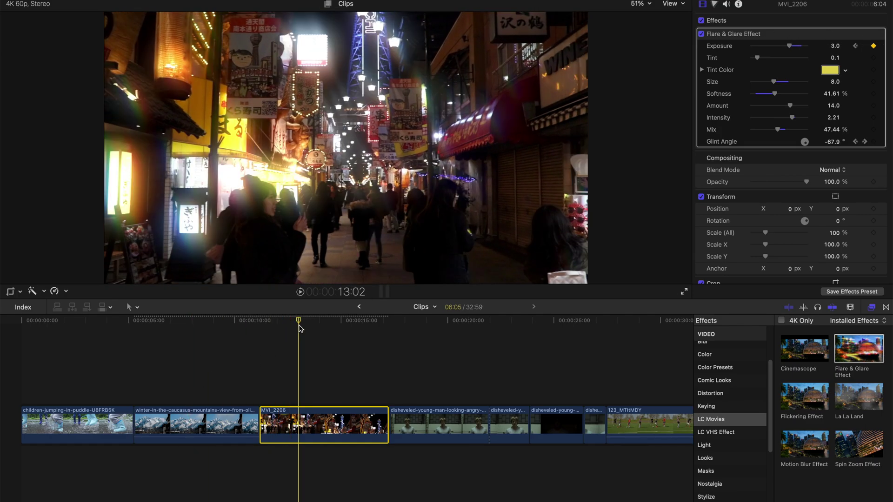
# Review the glare animation, then add an Adjustment Layer over the disheveled-young-man clip
pyautogui.press('space')
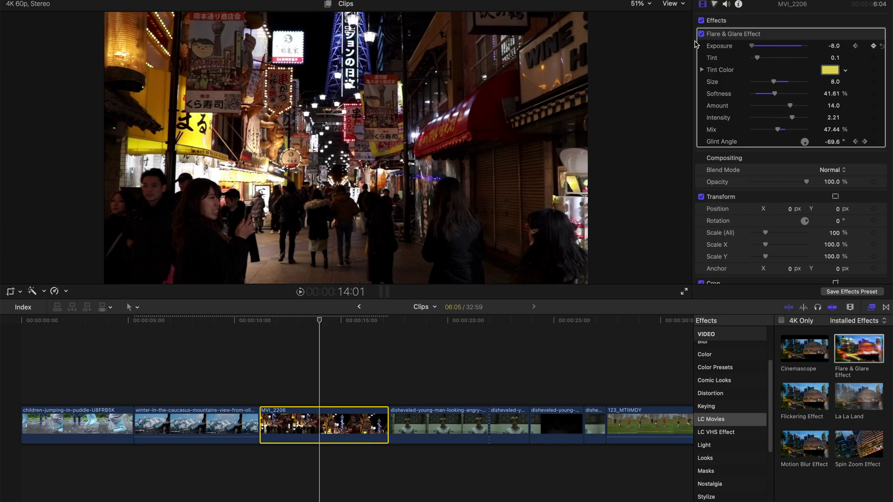
pyautogui.click(259, 321)
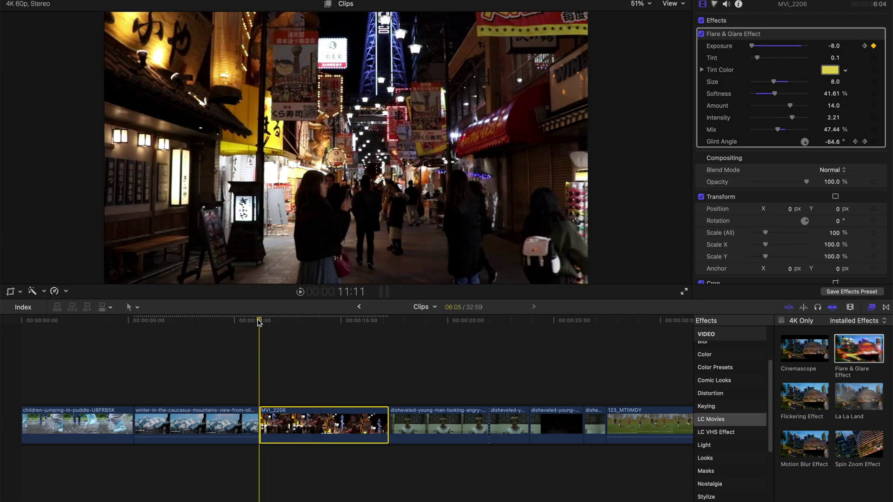
pyautogui.press('space')
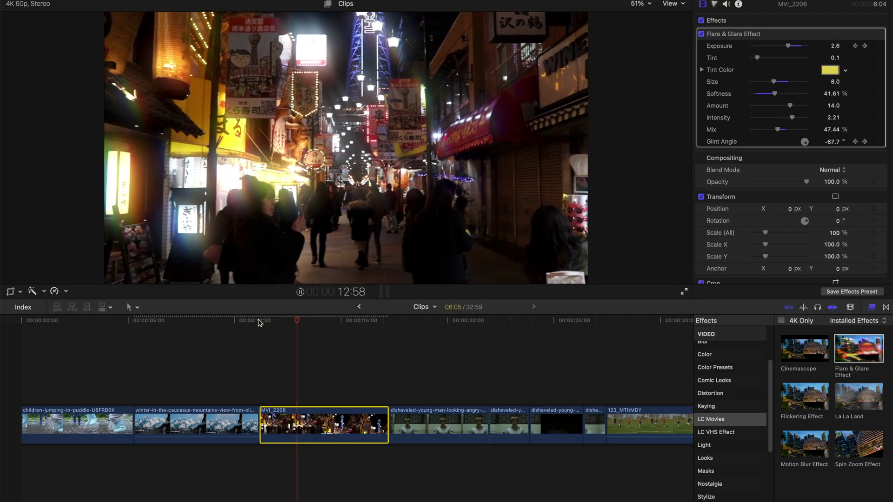
pyautogui.press('space')
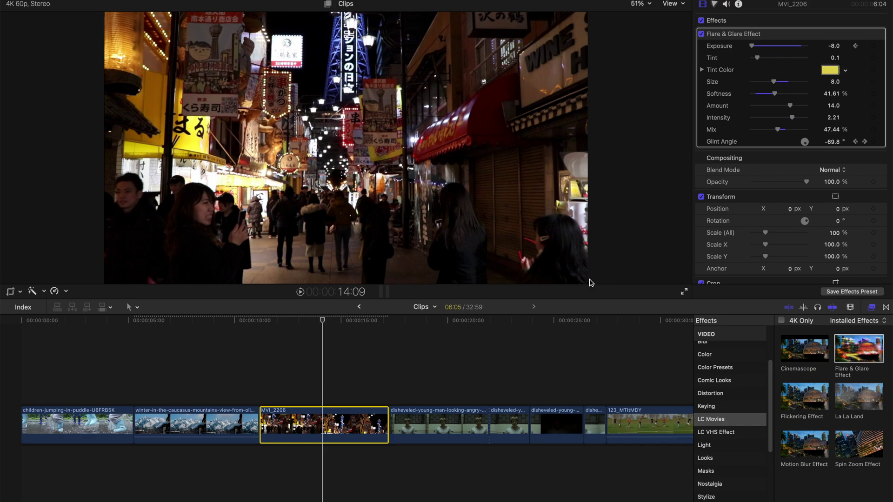
pyautogui.press('super+z')
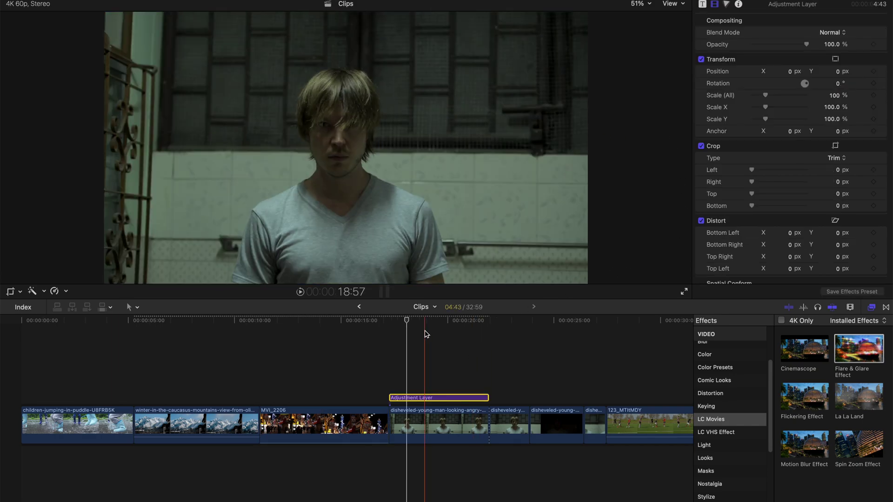
# Drop Spin Zoom Effect onto the young man clip's Adjustment Layer and play it from the layer's start
pyautogui.moveTo(407, 323); pyautogui.dragTo(412, 324)
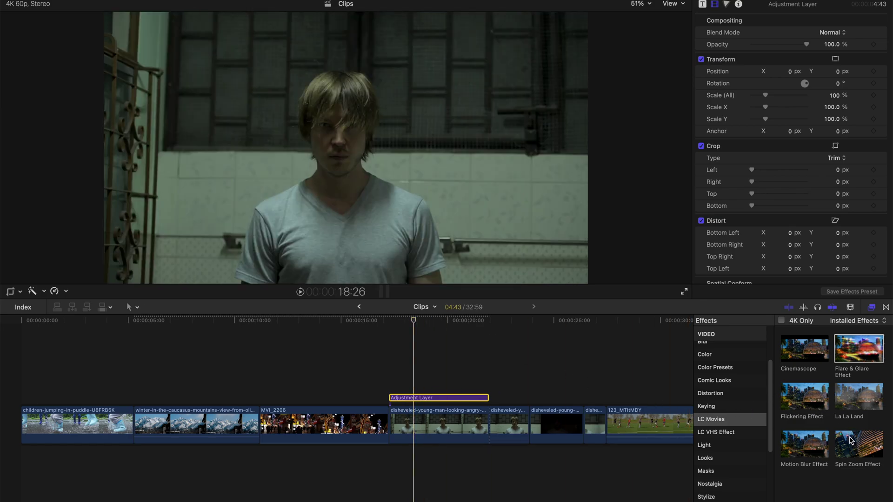
pyautogui.moveTo(850, 441); pyautogui.dragTo(447, 397)
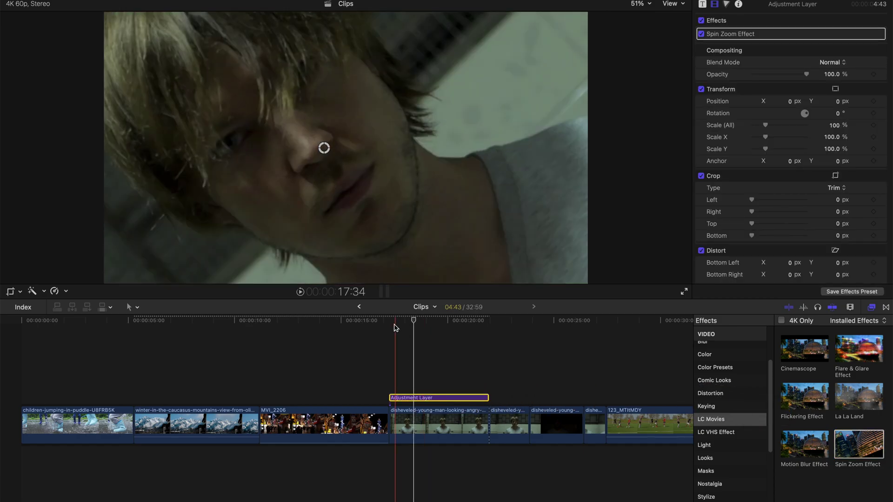
pyautogui.click(389, 323)
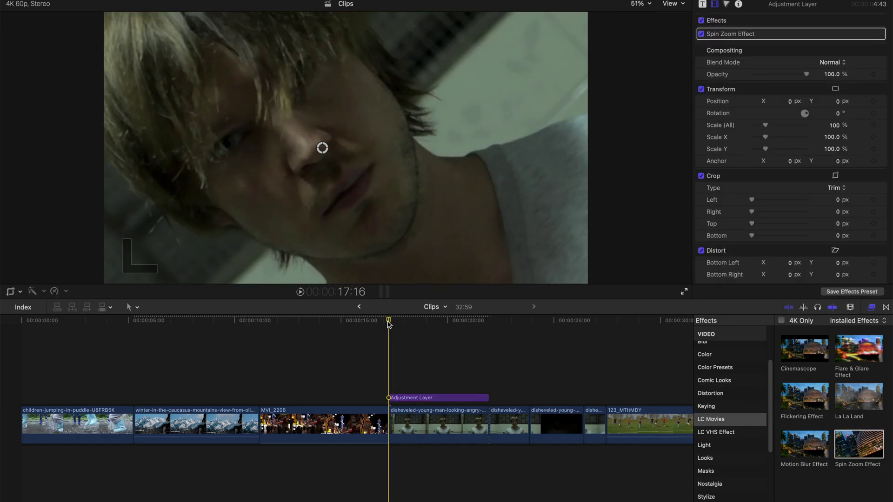
pyautogui.press('space')
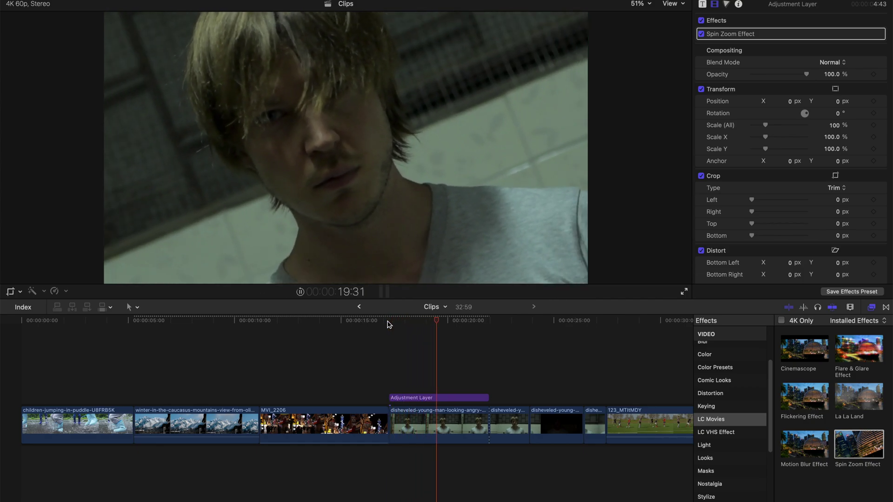
pyautogui.press('space')
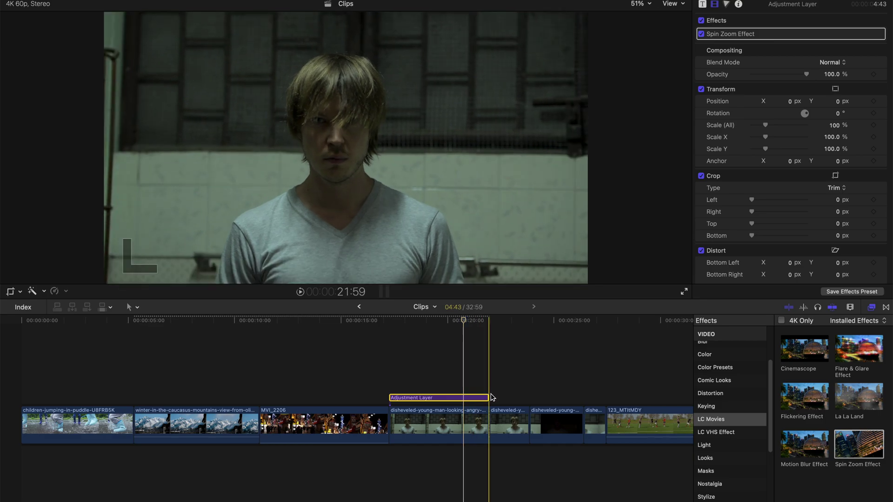
pyautogui.moveTo(488, 396); pyautogui.dragTo(428, 396)
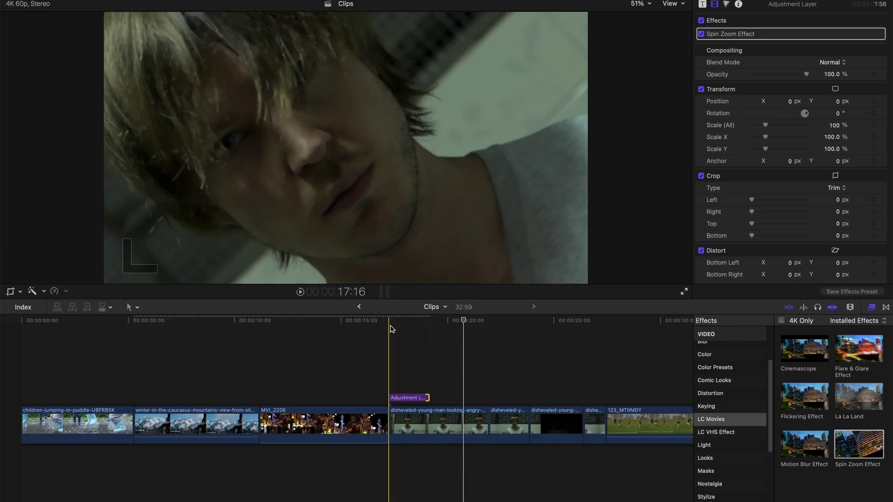
pyautogui.click(391, 326)
pyautogui.press('space')
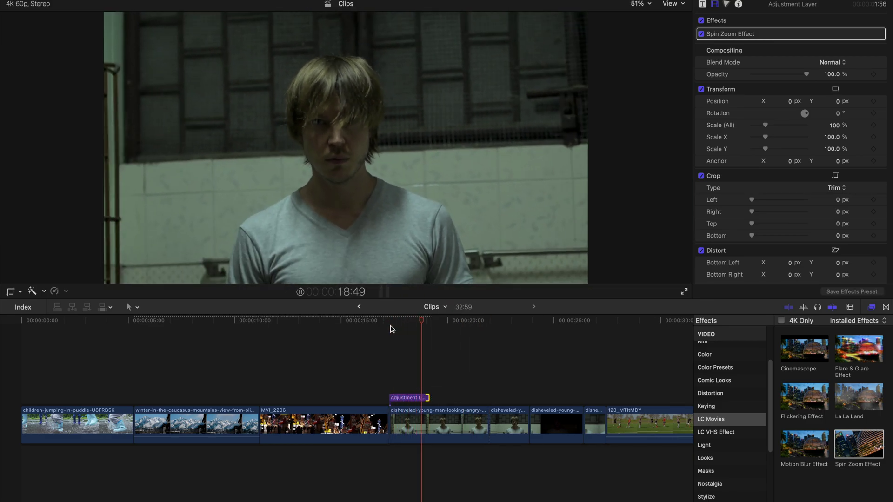
pyautogui.moveTo(427, 398); pyautogui.dragTo(486, 397)
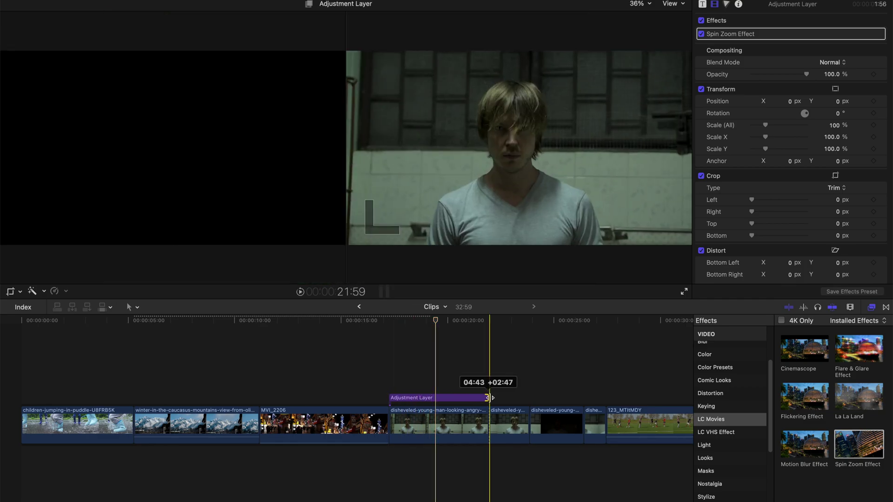
pyautogui.click(390, 324)
pyautogui.press('space')
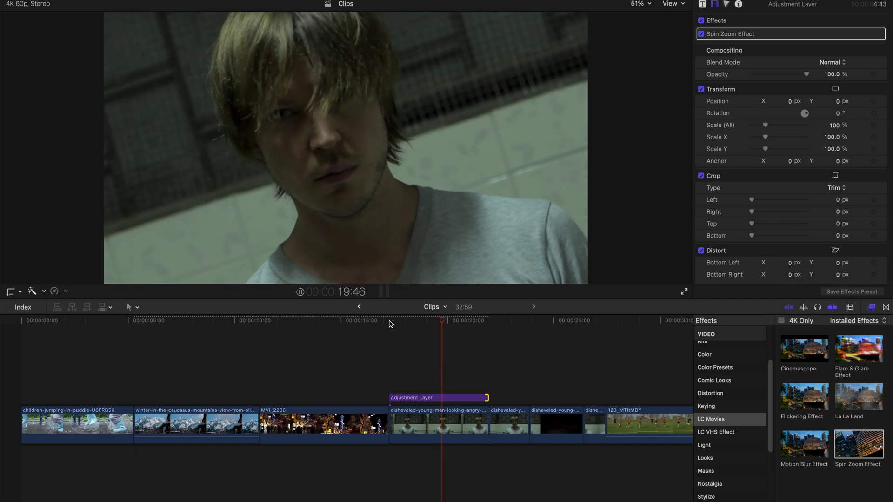
pyautogui.press('space')
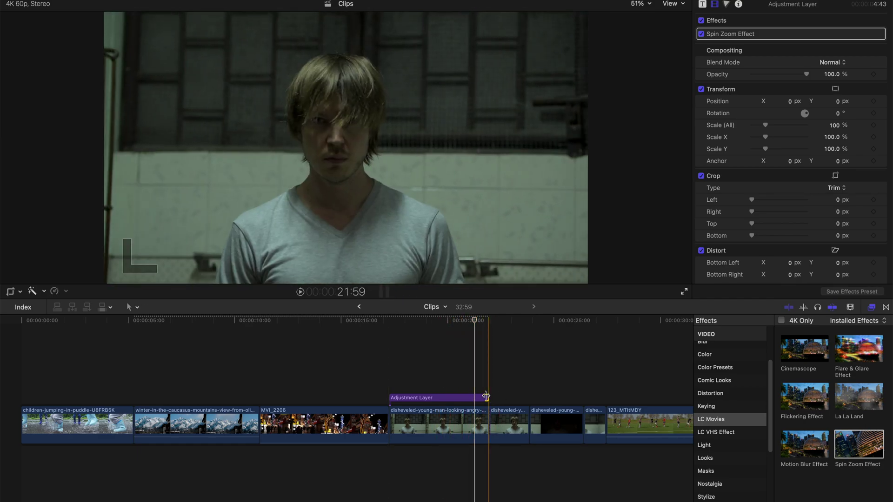
pyautogui.moveTo(487, 397); pyautogui.dragTo(440, 396)
pyautogui.click(389, 322)
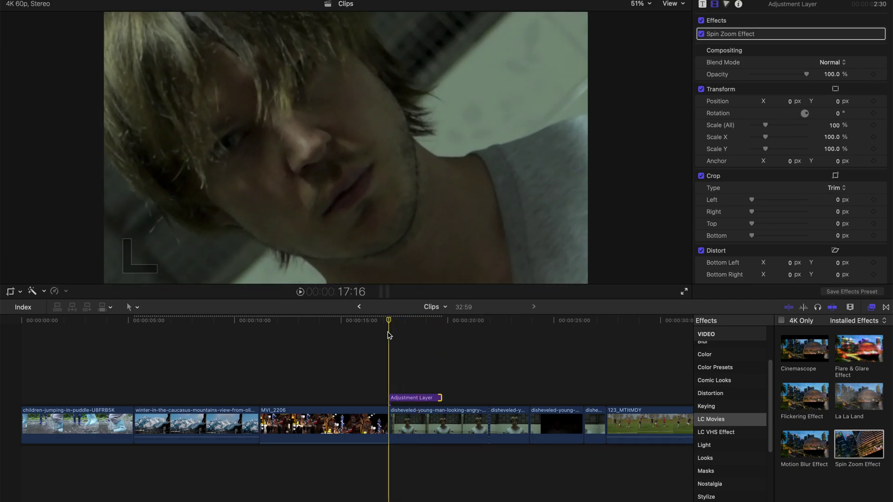
pyautogui.press('super+z')
pyautogui.press('space')
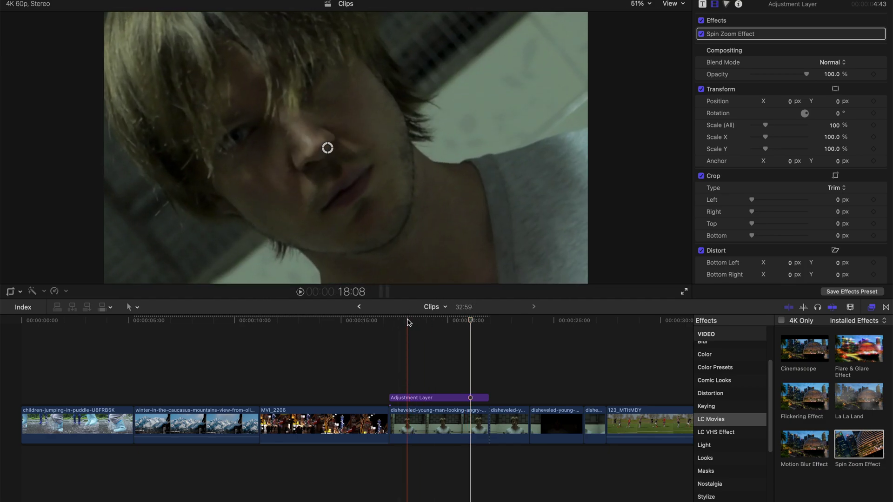
# Set the disheveled young man clip to play in reverse
pyautogui.click(414, 424)
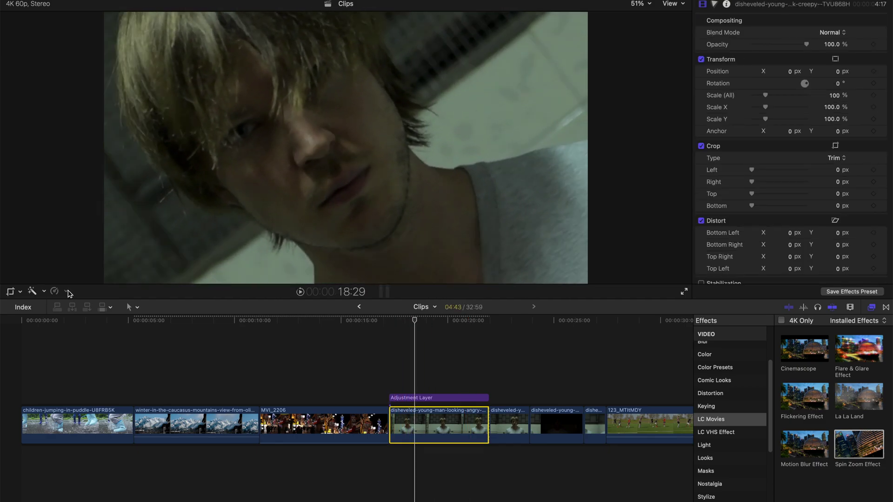
pyautogui.click(66, 292)
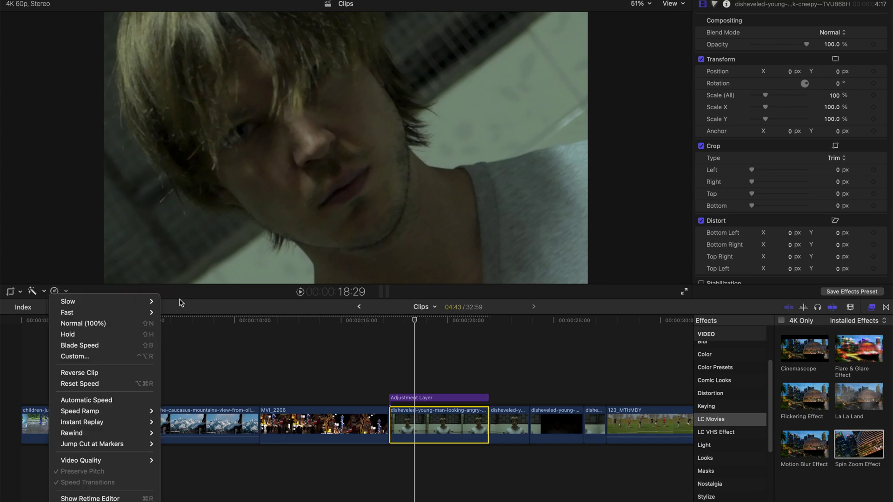
pyautogui.click(129, 376)
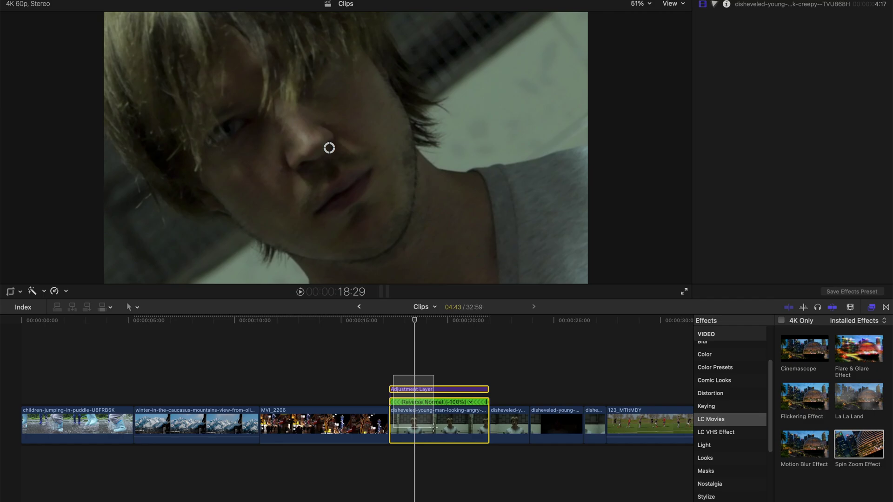
# Group the adjustment layer and clip into compound clip 'Clips Clip' and reverse it
pyautogui.moveTo(432, 427); pyautogui.dragTo(434, 431)
pyautogui.hotkey('alt', 'g')
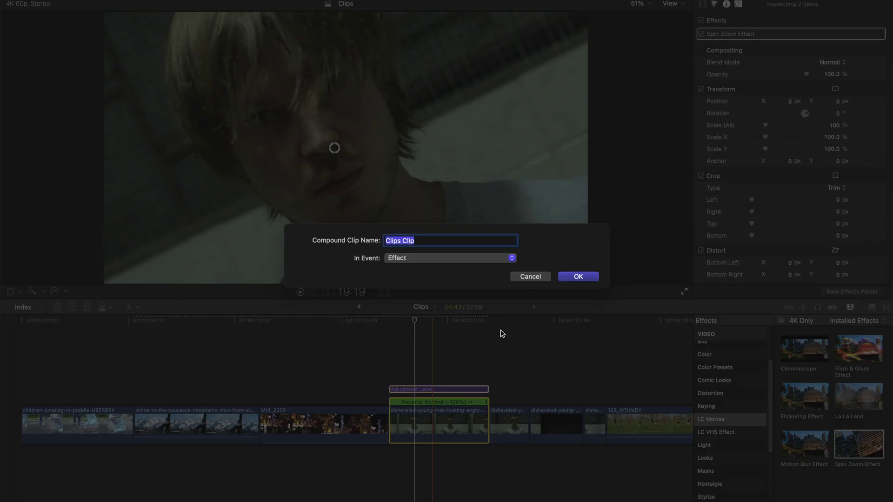
pyautogui.click(567, 281)
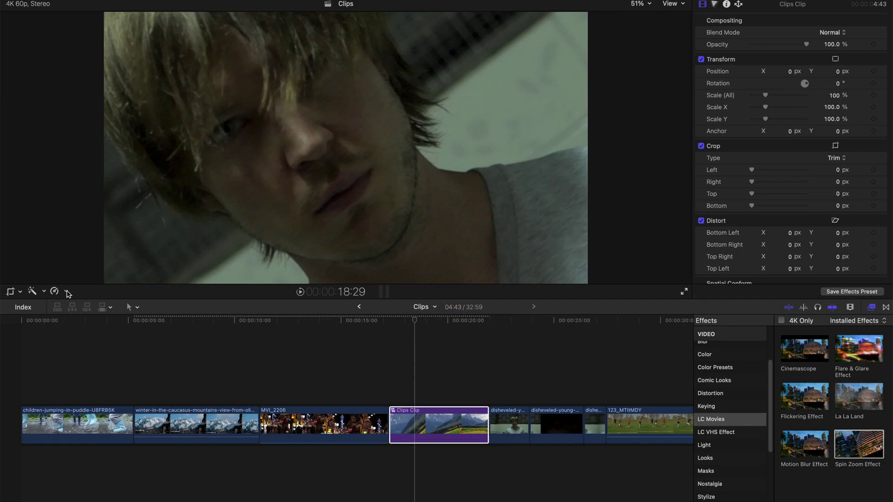
pyautogui.click(66, 291)
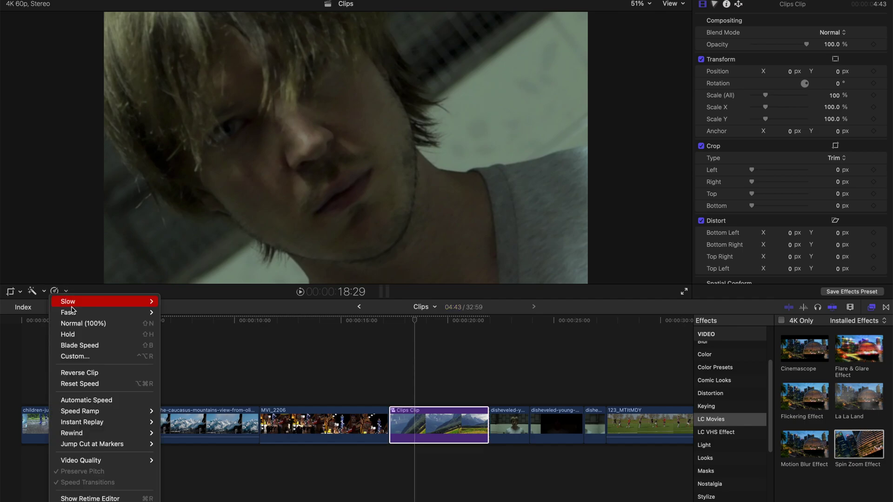
pyautogui.click(93, 373)
# Play the reversed spin zoom from the start of the compound clip
pyautogui.click(387, 320)
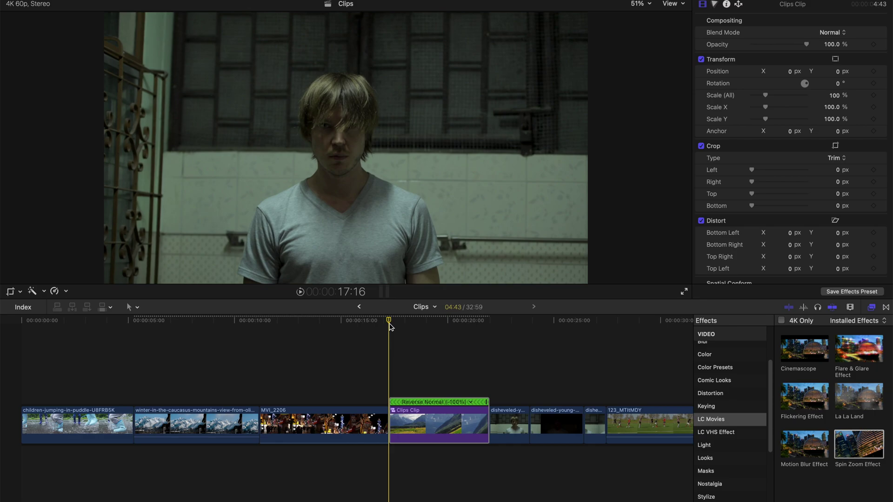
pyautogui.press('space')
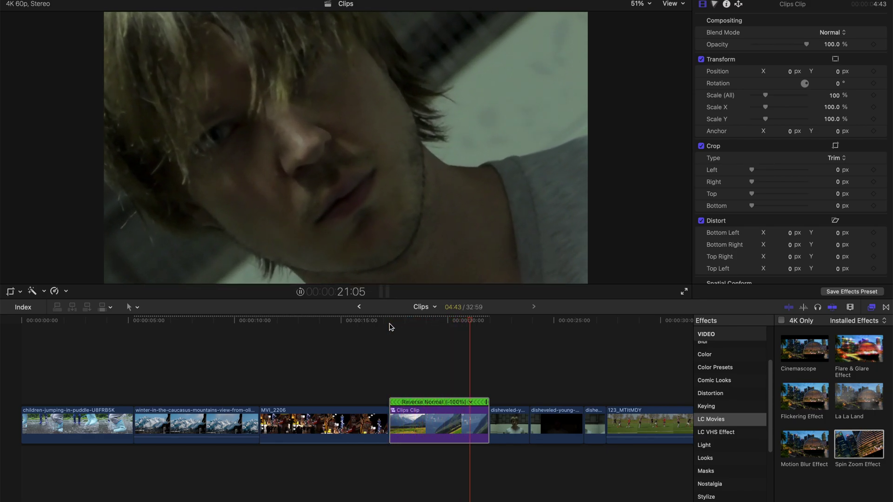
pyautogui.press('space')
pyautogui.click(389, 327)
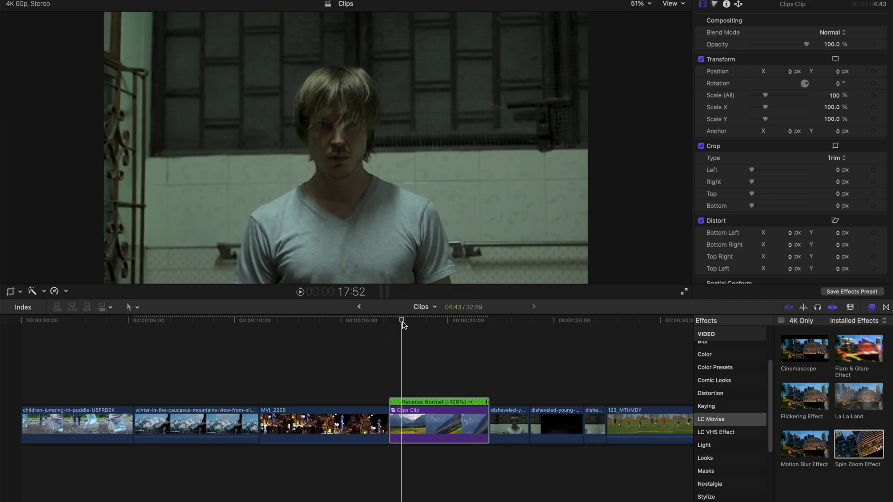
# Scrub through the reversed spin zoom and return to the compound clip's start
pyautogui.click(399, 327)
pyautogui.moveTo(399, 327)
pyautogui.mouseDown()
pyautogui.moveTo(459, 338)
pyautogui.moveTo(393, 335)
pyautogui.moveTo(434, 328)
pyautogui.moveTo(454, 355)
pyautogui.moveTo(431, 346)
pyautogui.moveTo(464, 353)
pyautogui.mouseUp()
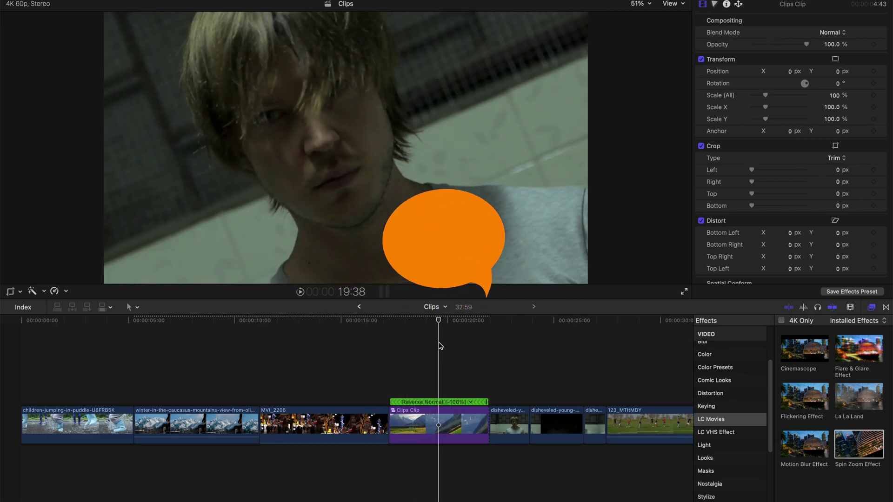
pyautogui.moveTo(434, 345); pyautogui.dragTo(393, 333)
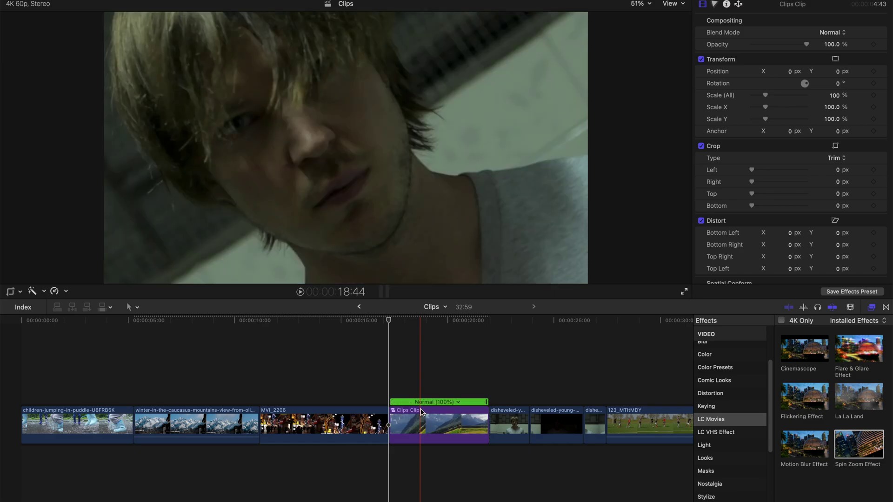
# Break Clips Clip apart into the clip and Spin Zoom adjustment layer, then play it back
pyautogui.press('super+shift+g')
pyautogui.press('space')
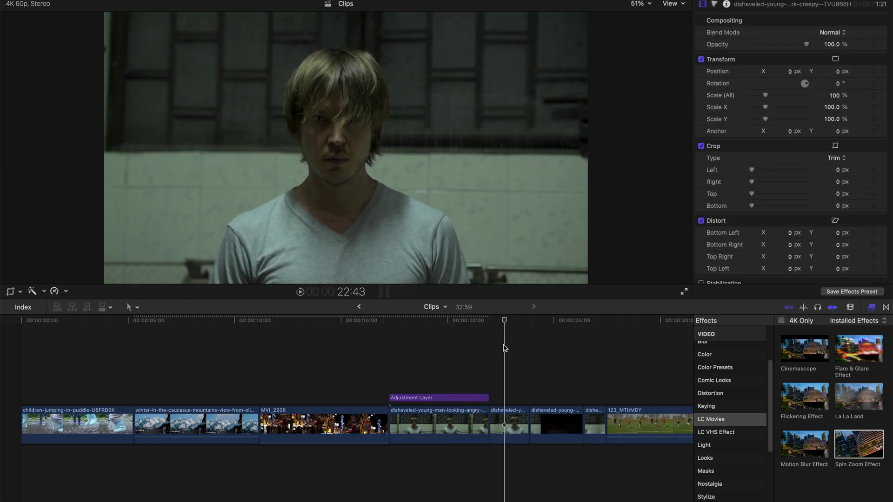
pyautogui.click(499, 348)
pyautogui.press('space')
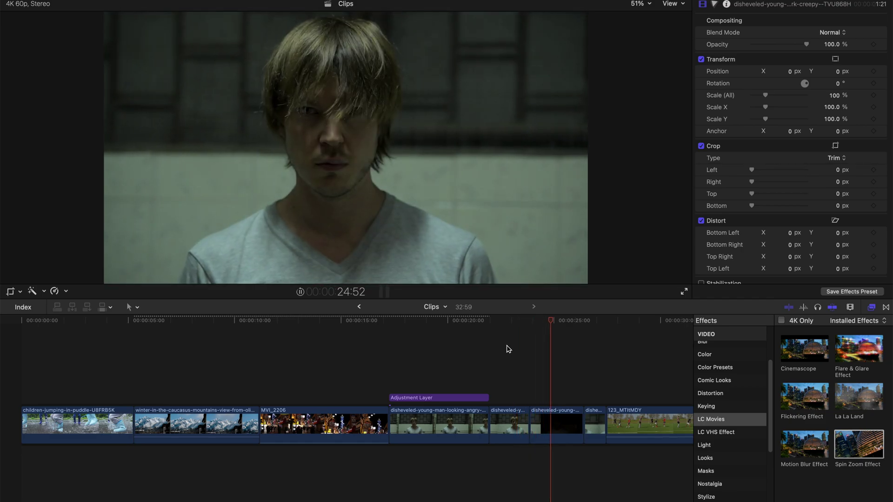
pyautogui.press('space')
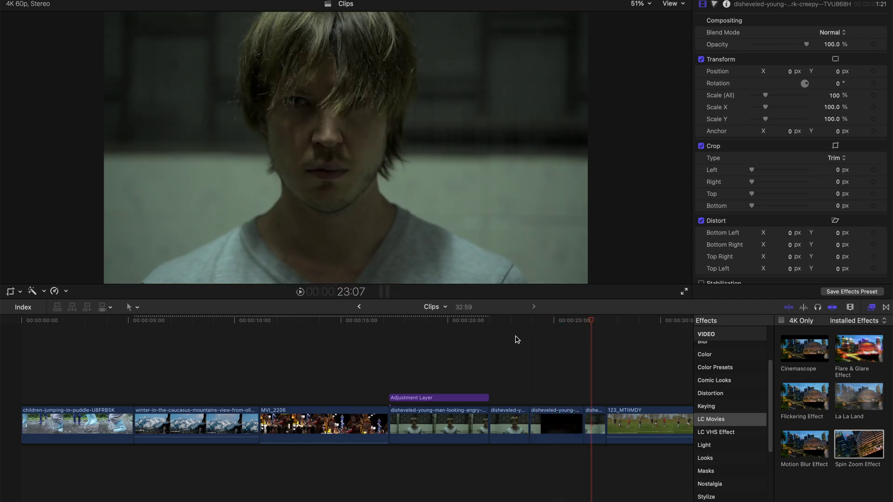
# Move the Adjustment Layer later so it sits over the next disheveled clips
pyautogui.click(507, 326)
pyautogui.click(460, 398)
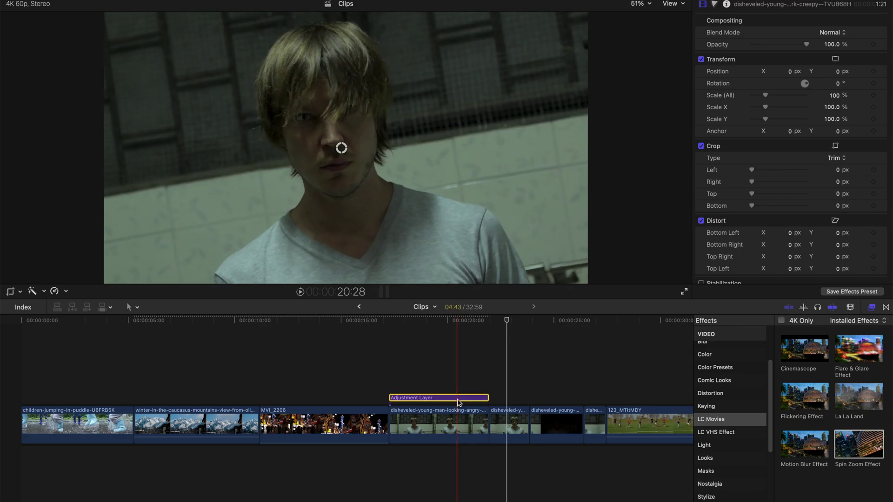
pyautogui.click(767, 39)
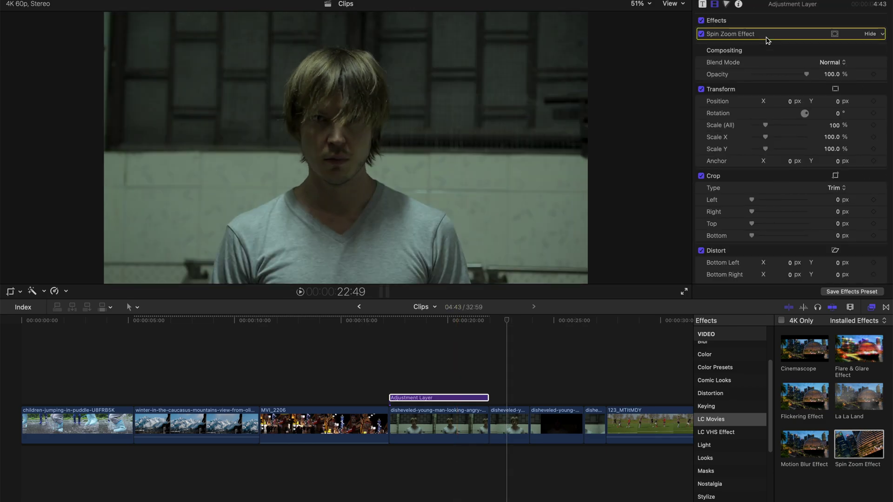
pyautogui.scroll(-2, 767, 42)
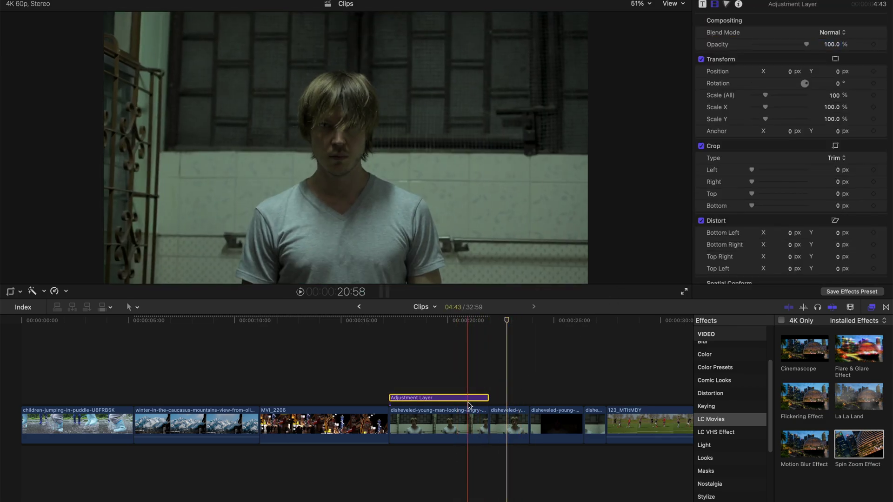
pyautogui.moveTo(485, 398); pyautogui.dragTo(603, 398)
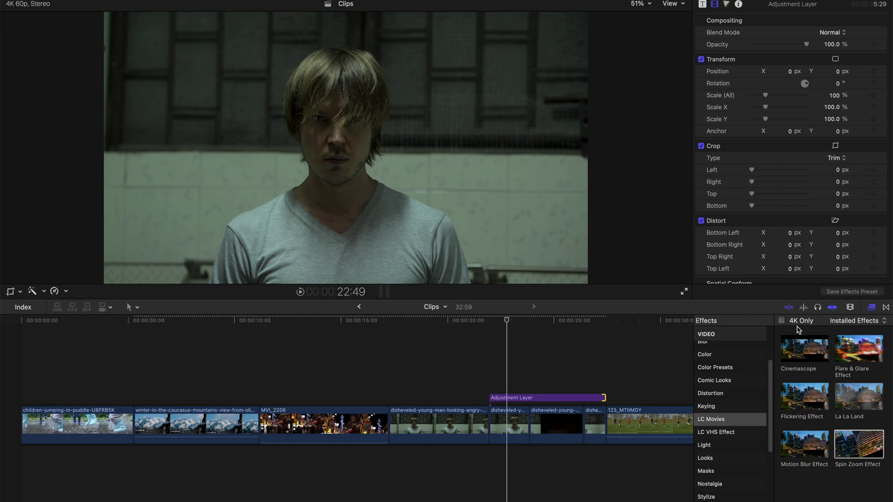
# Apply the Flickering Effect to the Adjustment Layer and preview the flicker
pyautogui.click(813, 392)
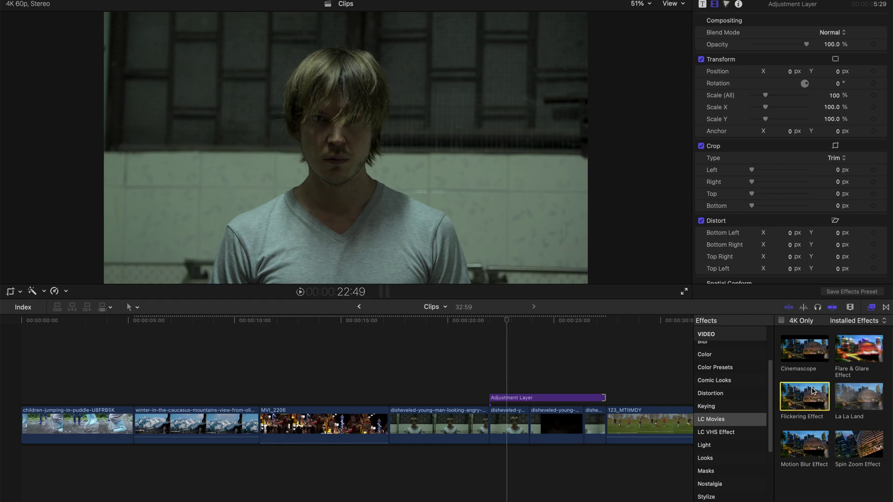
pyautogui.moveTo(813, 392); pyautogui.dragTo(546, 401)
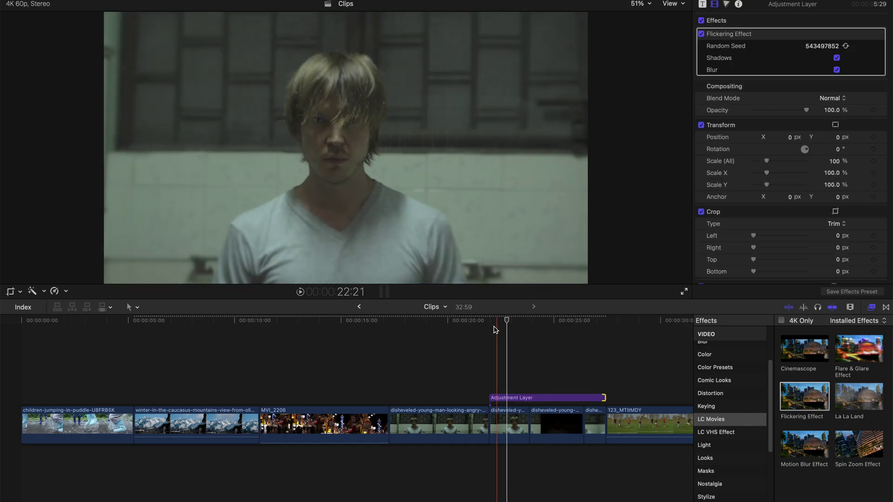
pyautogui.click(494, 327)
pyautogui.press('space')
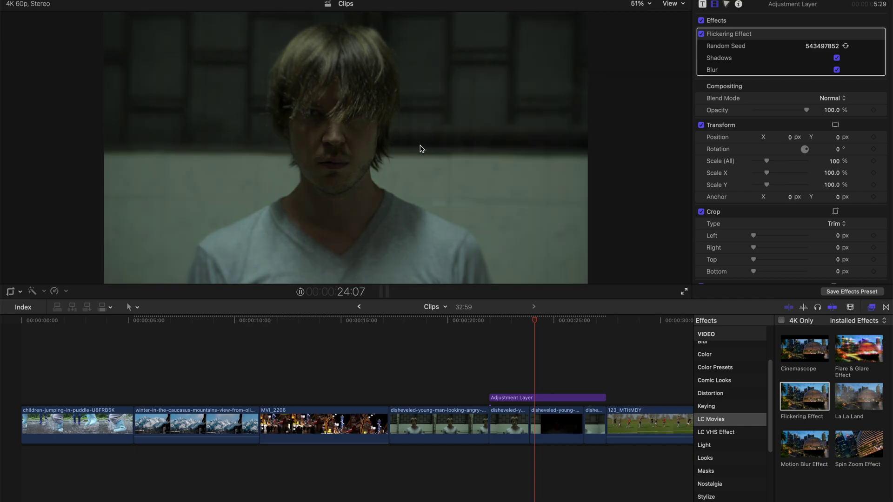
pyautogui.press('space')
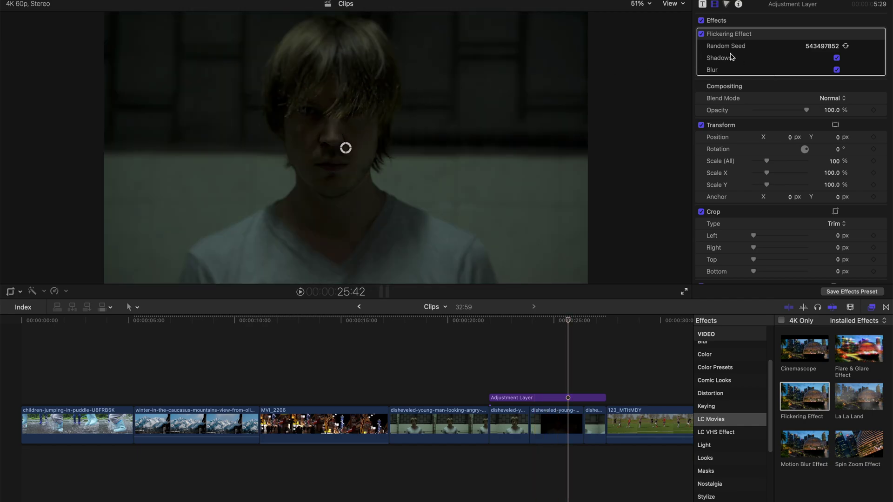
# Turn off Shadows in the Flickering Effect and replay the flicker
pyautogui.click(837, 58)
pyautogui.click(489, 321)
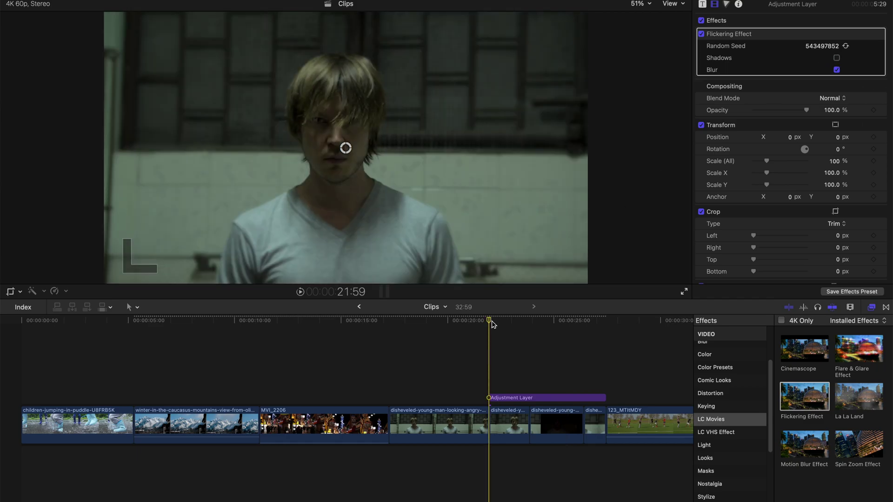
pyautogui.press('space')
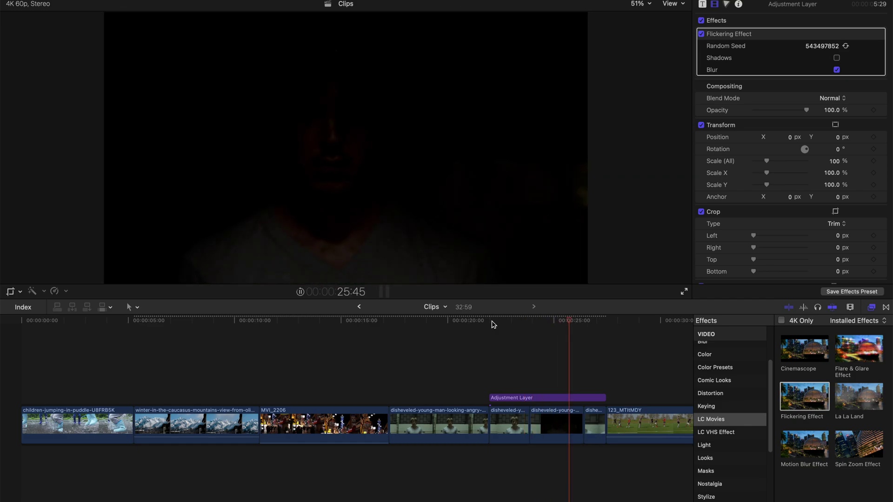
pyautogui.press('space')
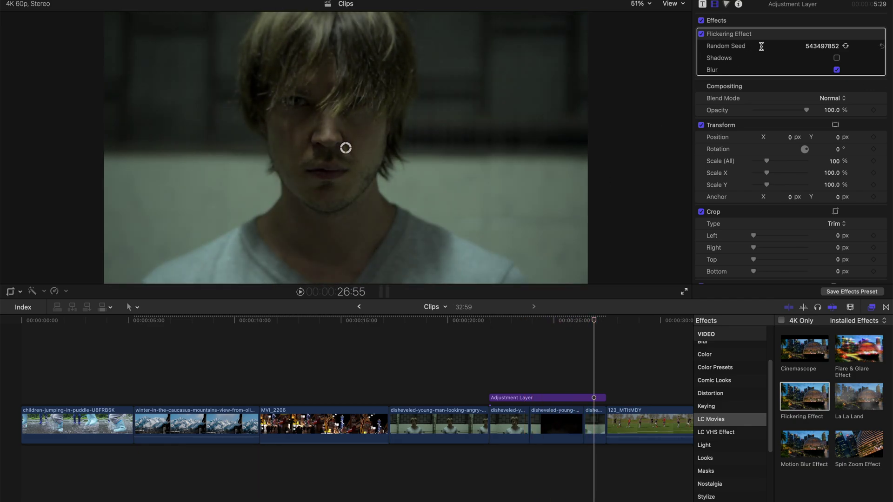
# Generate a new Random Seed and play back the new flicker variation from 21:33
pyautogui.click(846, 46)
pyautogui.click(481, 322)
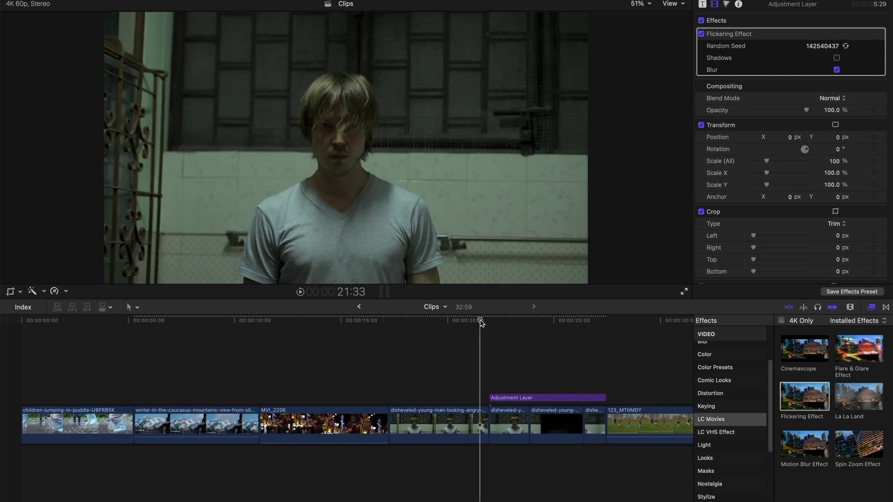
pyautogui.press('space')
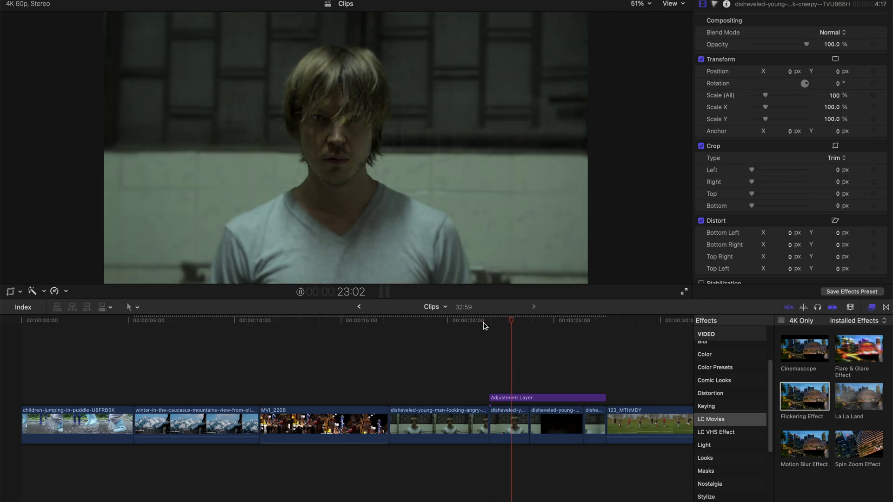
pyautogui.press('space')
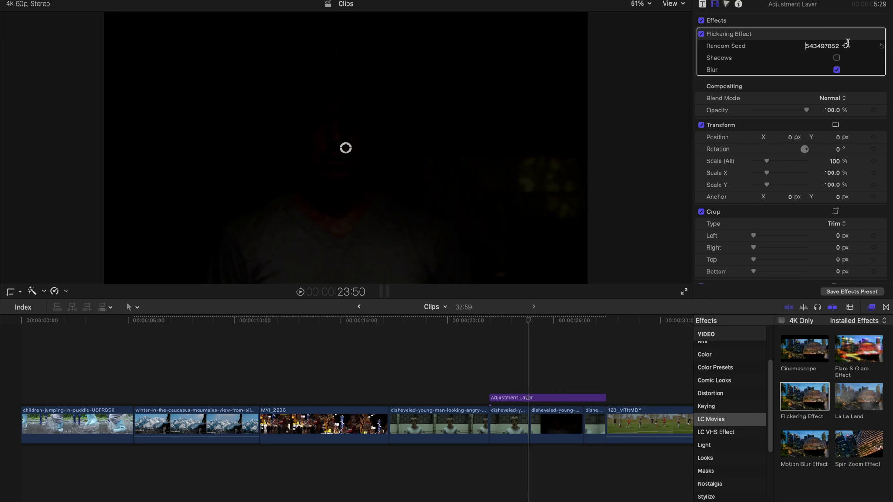
# Try Random Seed 99999, then revert it to 543497852
pyautogui.moveTo(535, 321); pyautogui.dragTo(516, 322)
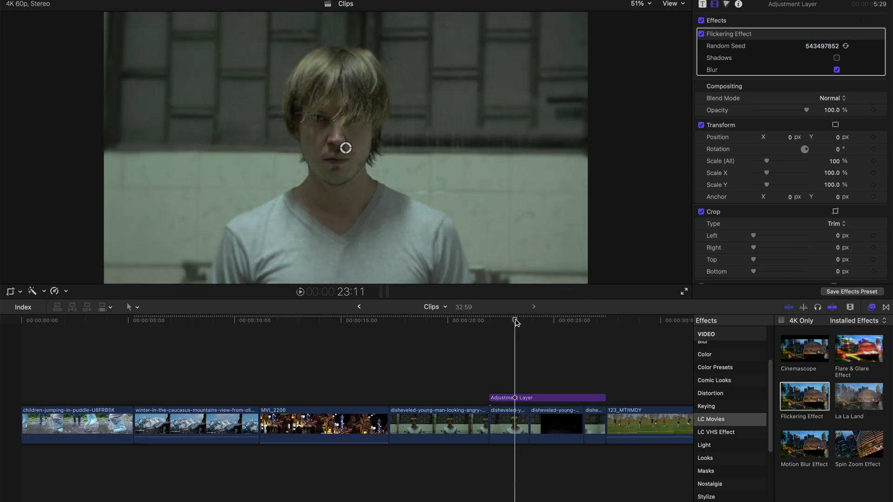
pyautogui.click(813, 46)
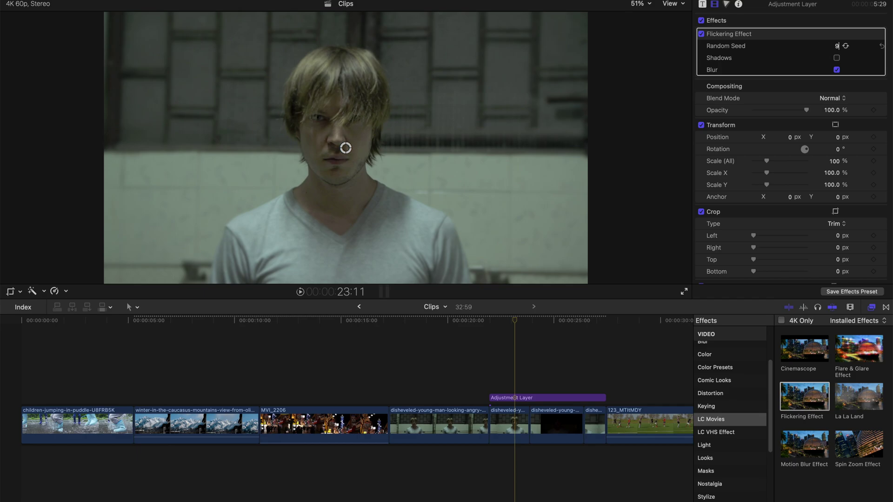
pyautogui.write('99999')
pyautogui.press('Escape')
pyautogui.moveTo(515, 321); pyautogui.dragTo(550, 323)
pyautogui.hscroll(5, 550, 325)
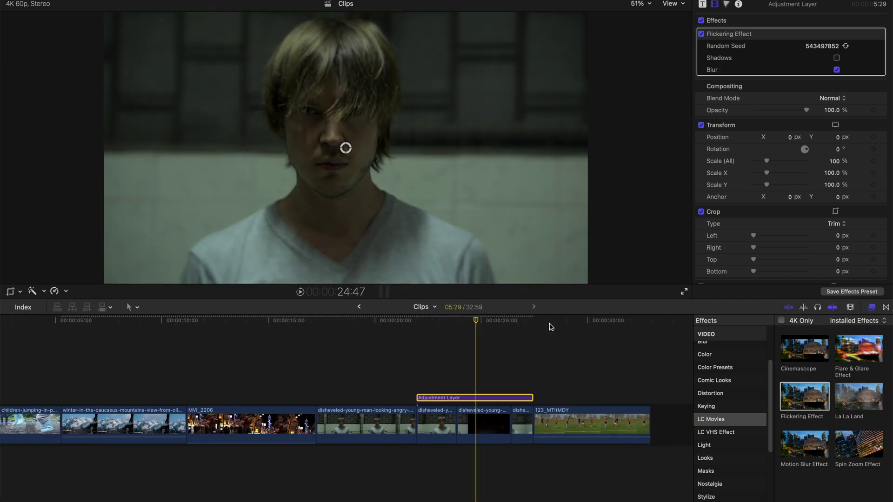
# Move the Adjustment Layer over the 123_MTHMDY soccer clip
pyautogui.click(544, 331)
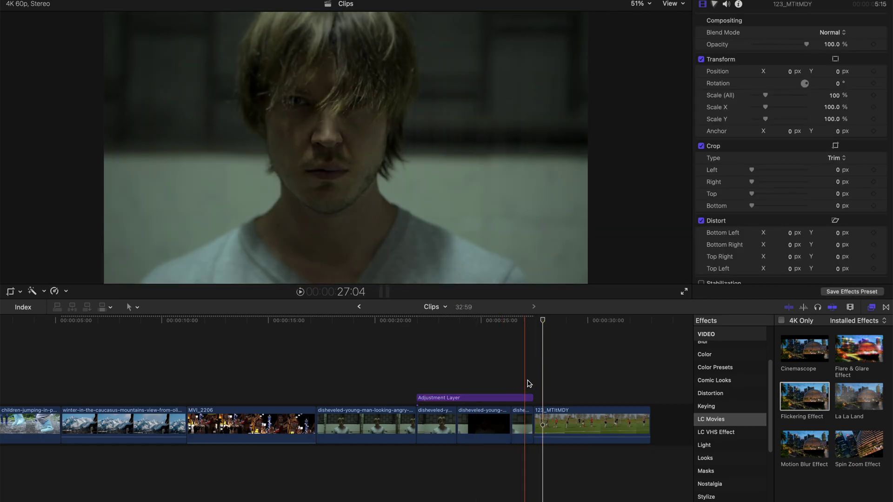
pyautogui.click(520, 395)
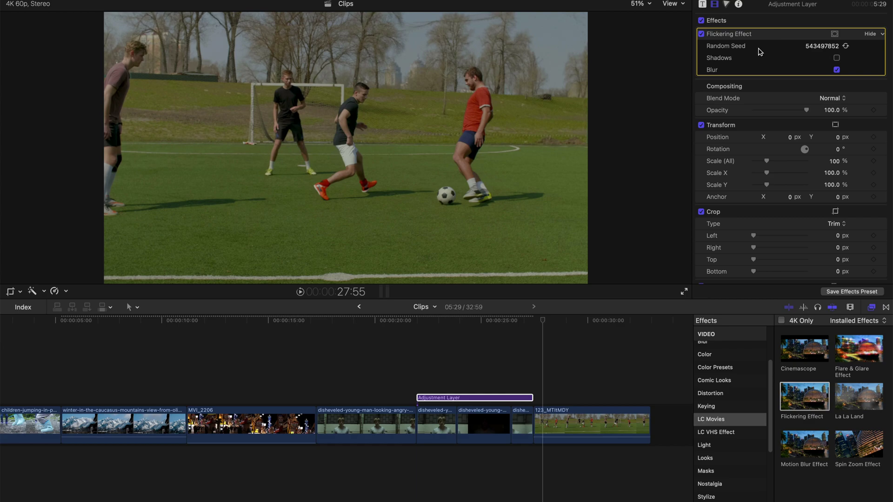
pyautogui.scroll(-3, 759, 51)
pyautogui.moveTo(479, 398); pyautogui.dragTo(595, 402)
# Apply Motion Blur Effect to the Adjustment Layer and scrub between 28:26 and 30:11 to preview
pyautogui.click(801, 440)
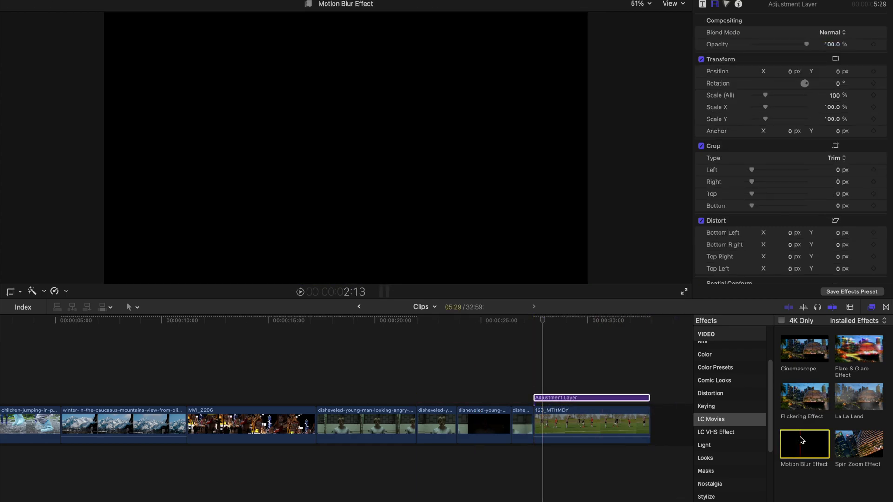
pyautogui.moveTo(801, 439); pyautogui.dragTo(604, 399)
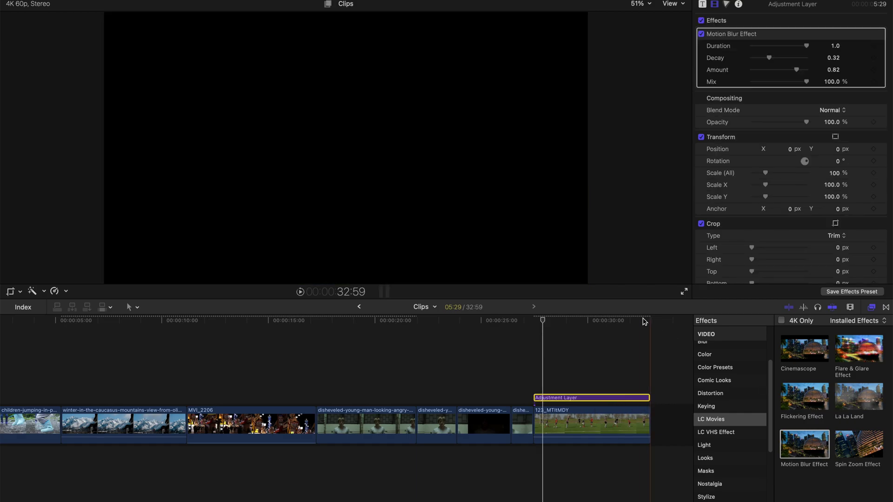
pyautogui.click(553, 321)
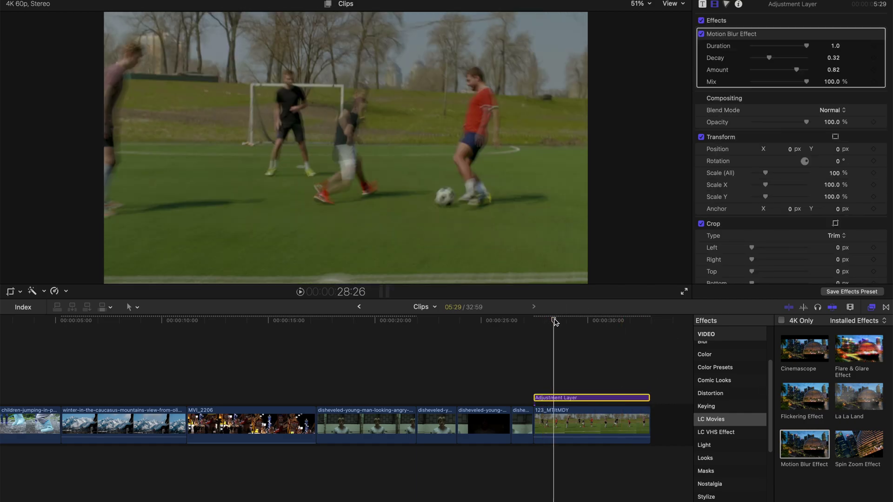
pyautogui.moveTo(554, 321); pyautogui.dragTo(569, 320)
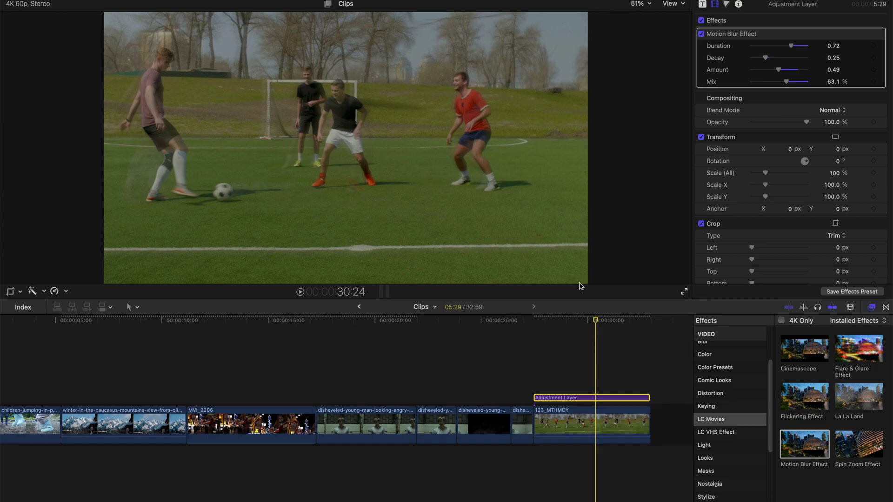
pyautogui.moveTo(581, 320)
pyautogui.mouseDown()
pyautogui.moveTo(594, 321)
pyautogui.moveTo(572, 321)
pyautogui.mouseUp()
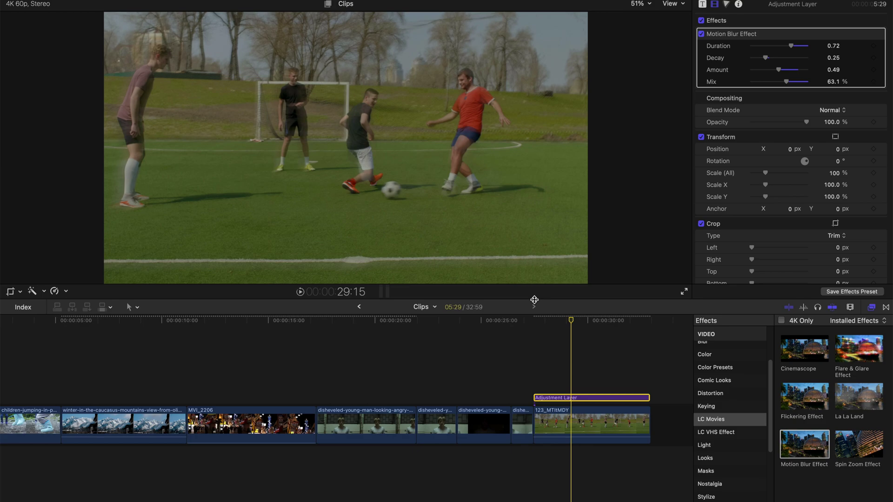
pyautogui.moveTo(570, 321); pyautogui.dragTo(561, 323)
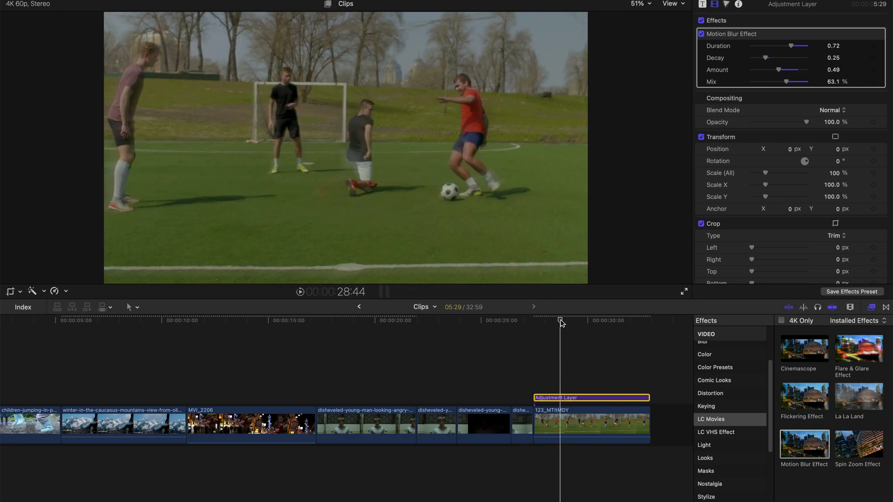